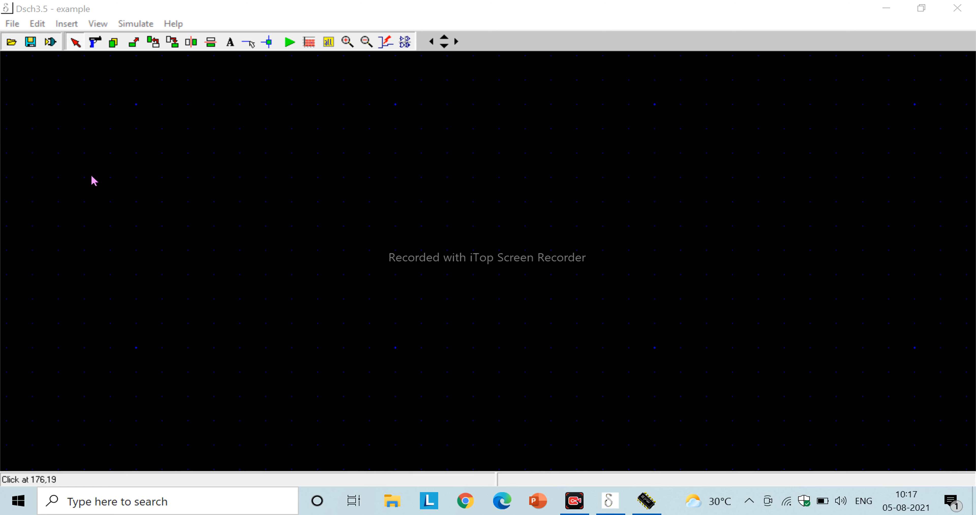
- Extract the circuit from the design properties and review the miscellaneous editing and backup options
click(13, 25)
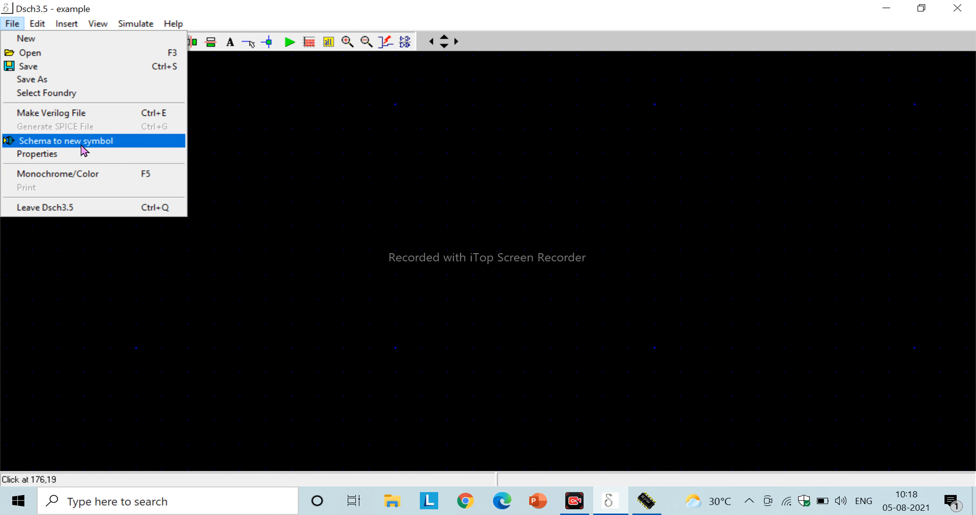
click(58, 162)
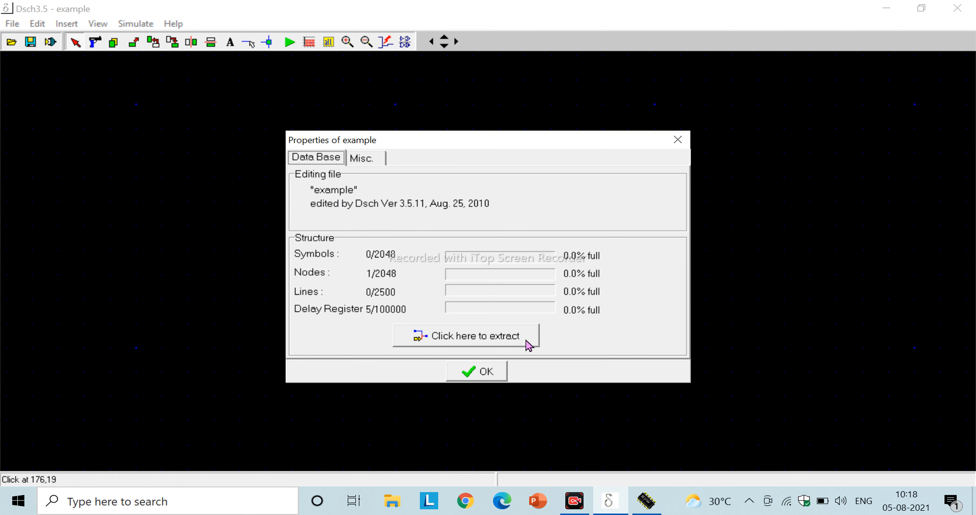
click(457, 343)
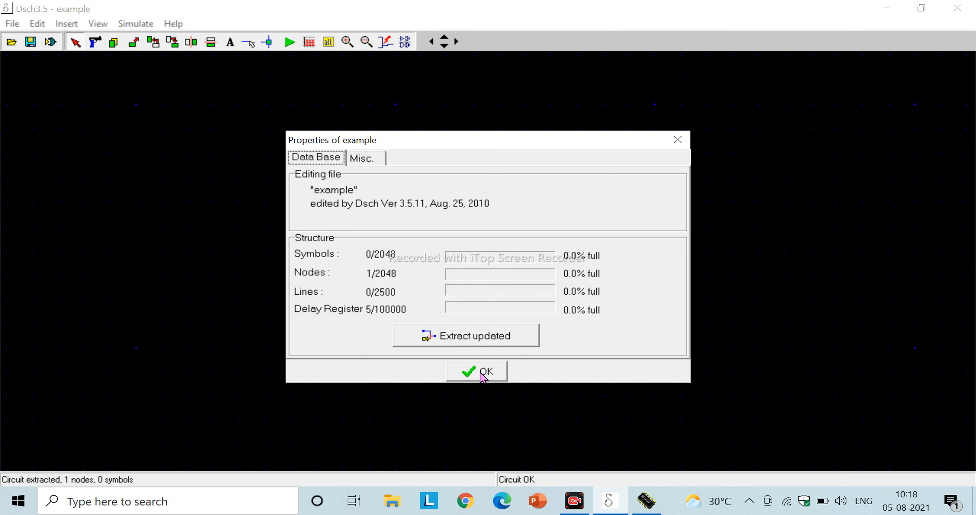
click(372, 161)
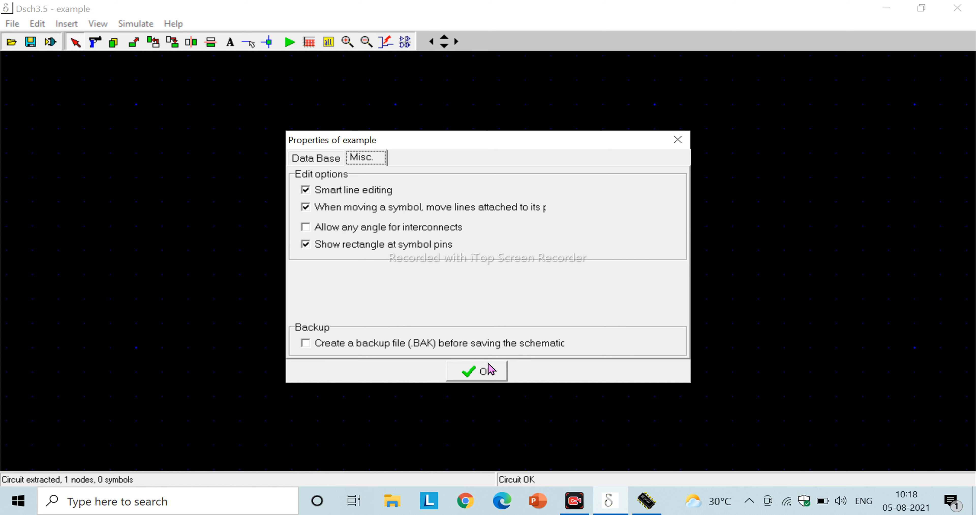
click(477, 373)
- Switch the schematic display to monochrome and back to color
click(14, 23)
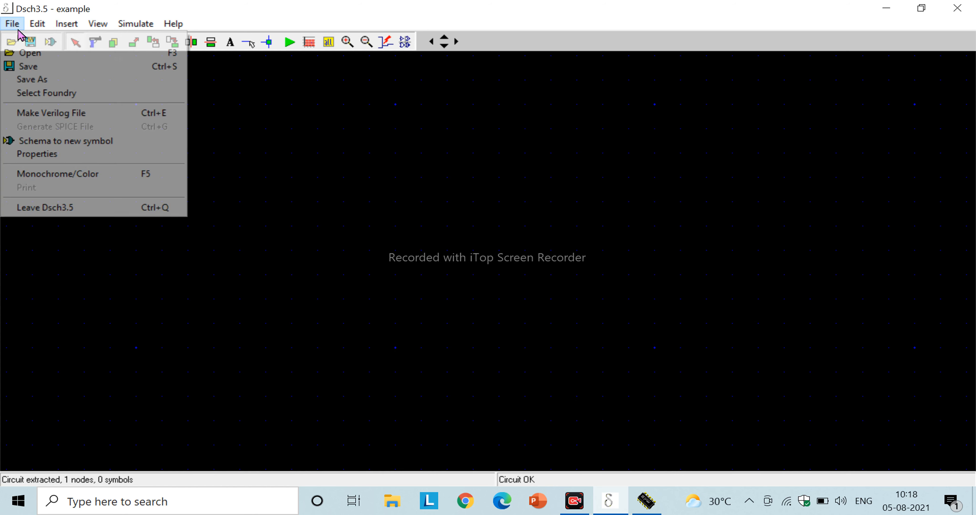
click(54, 178)
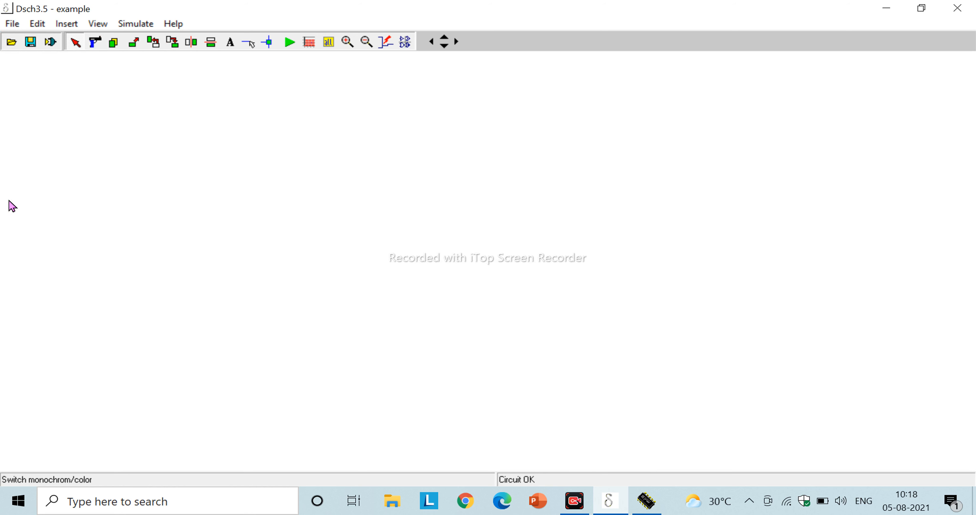
click(15, 25)
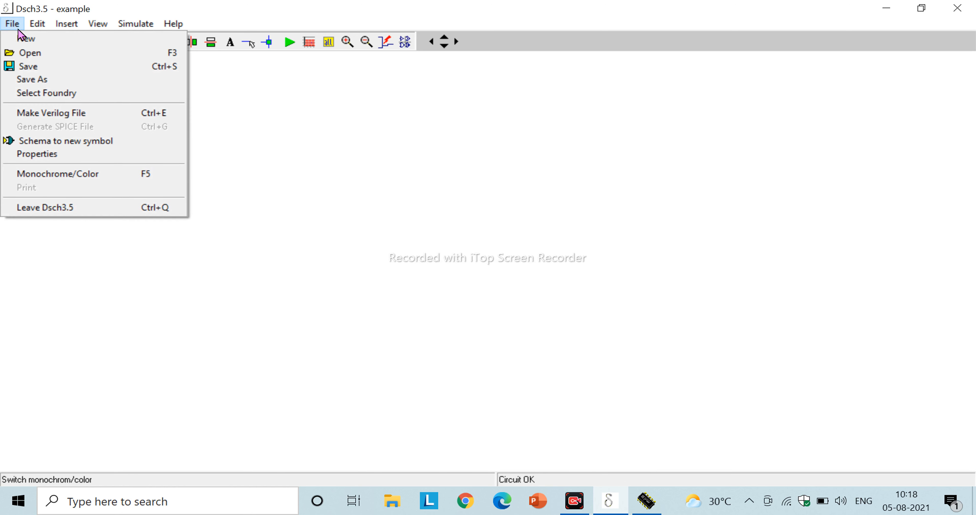
click(62, 176)
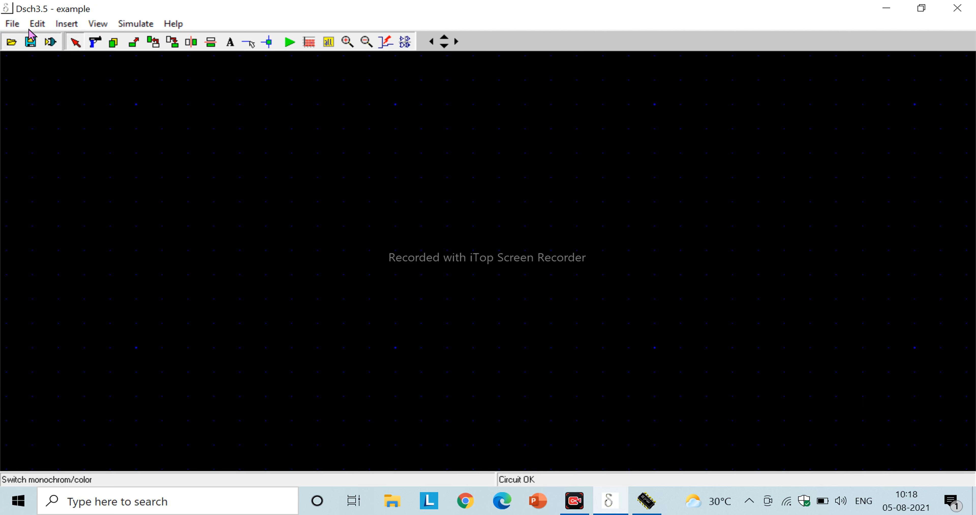
- Examine the available file, editing, insertion, viewing, simulation and help commands, including a brief look at the symbol library
click(12, 24)
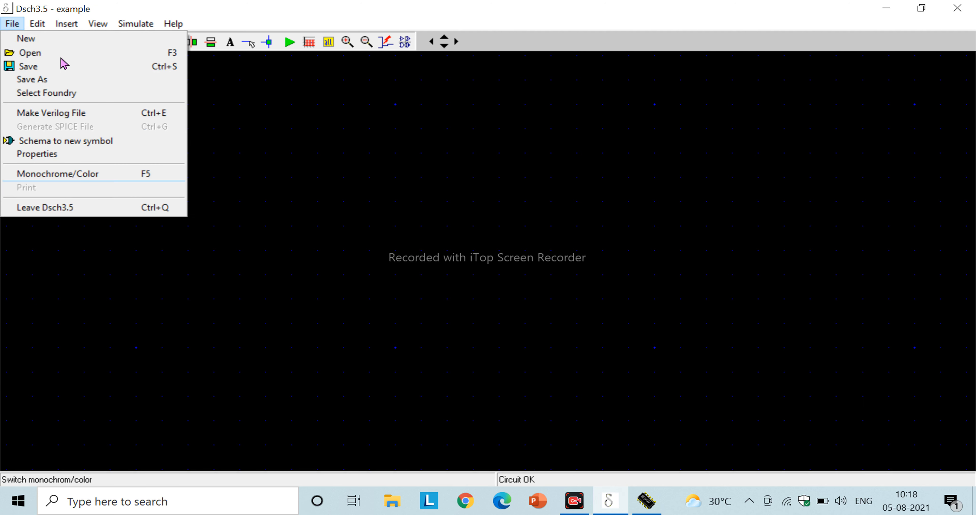
mouse_move(33, 29)
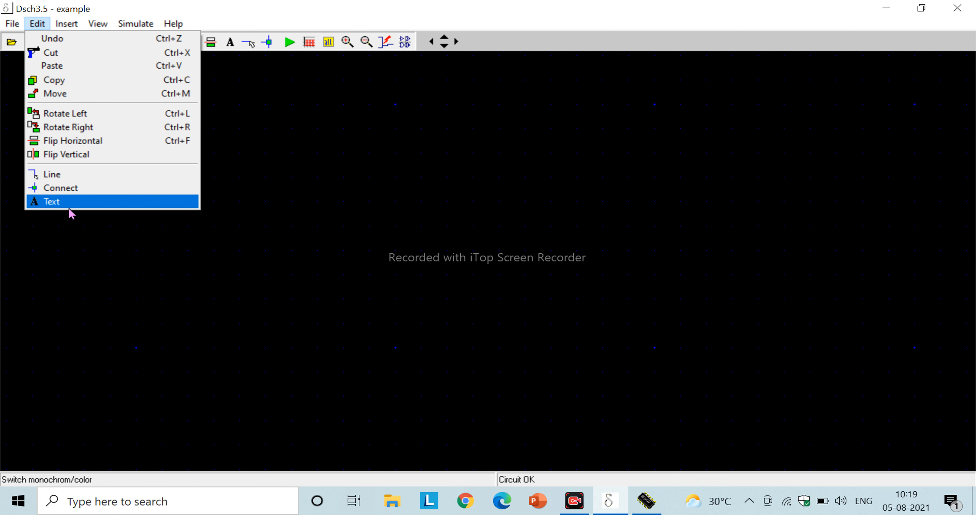
mouse_move(67, 25)
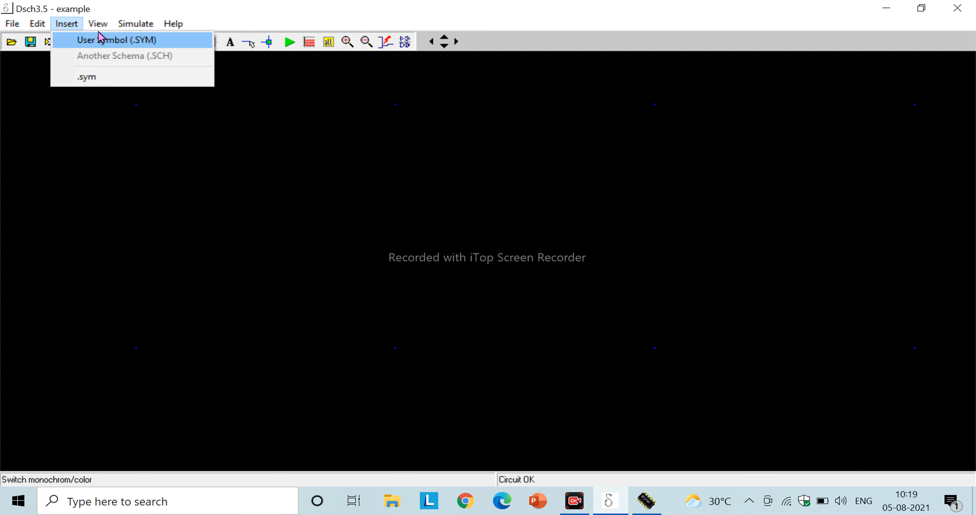
mouse_move(98, 24)
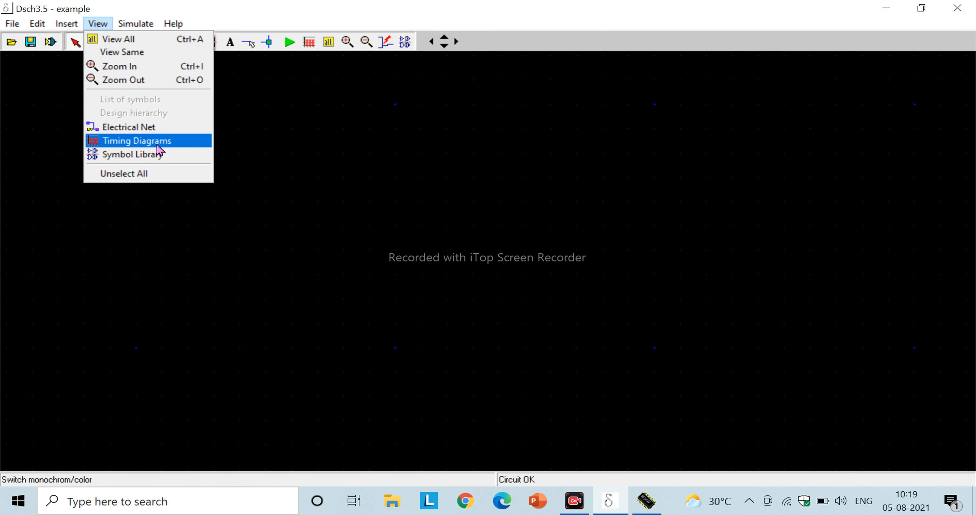
click(132, 155)
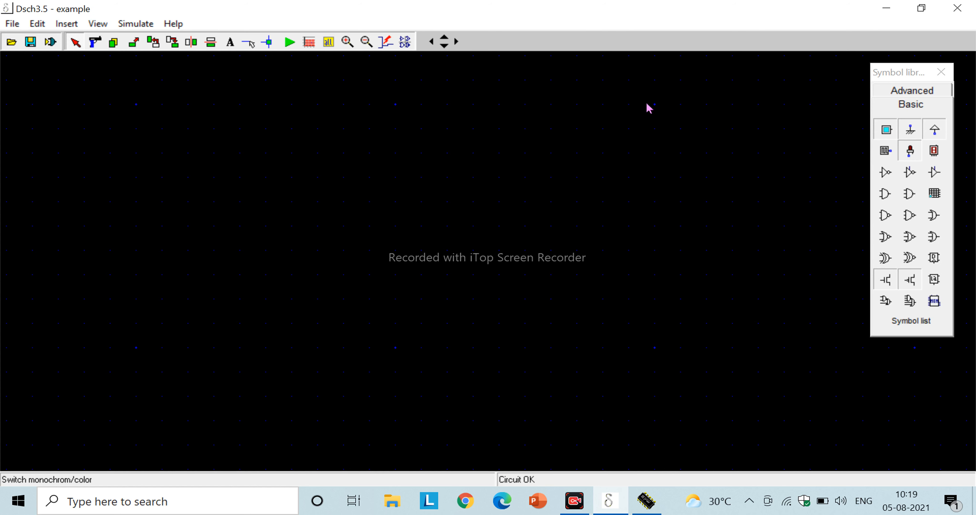
click(943, 73)
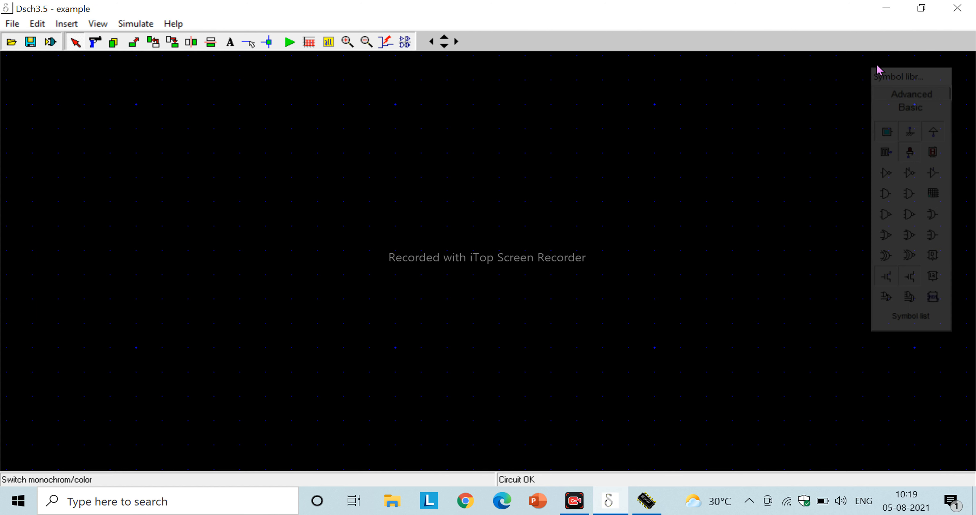
click(144, 26)
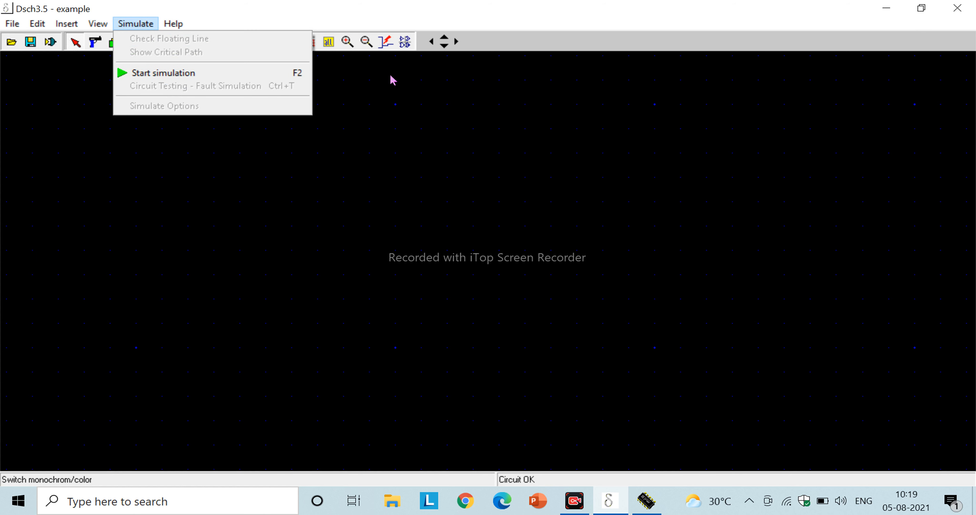
mouse_move(176, 26)
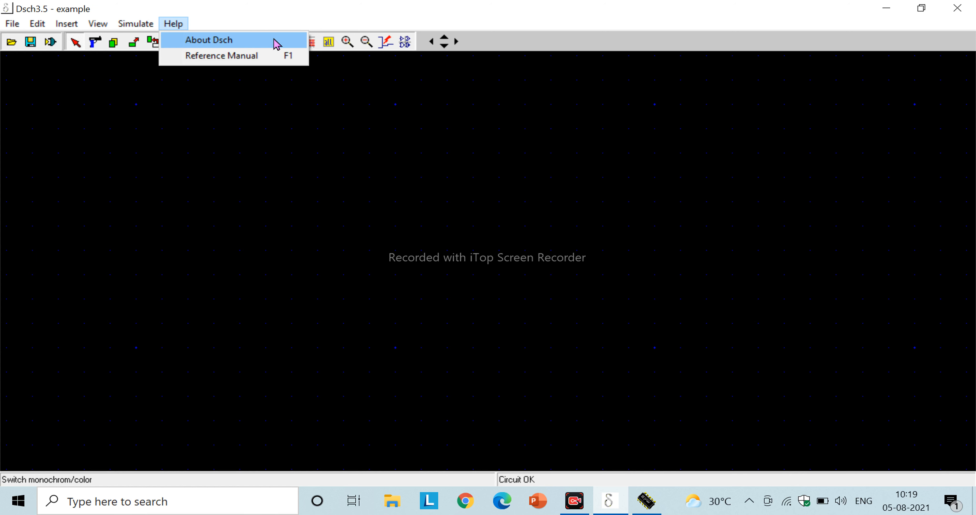
click(225, 97)
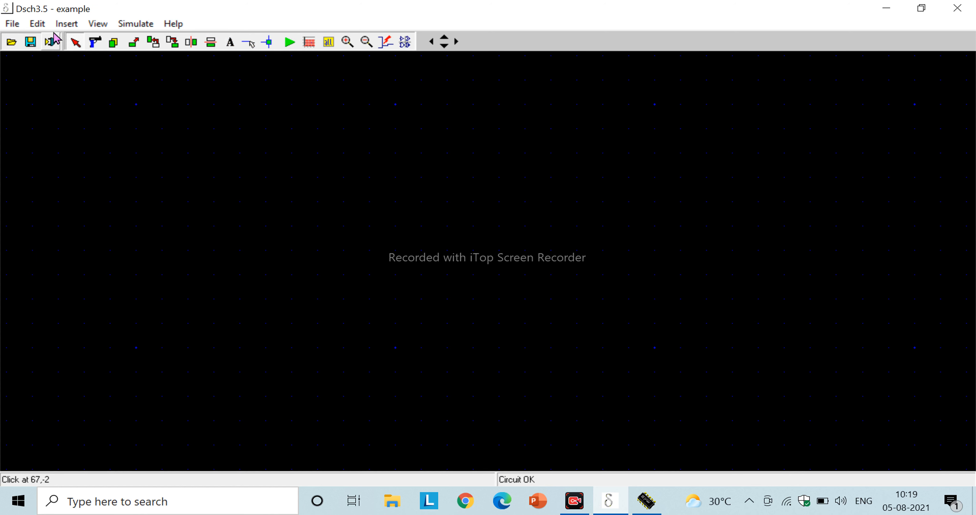
- Inspect the settings for converting the schema to a new symbol, without creating one
click(50, 47)
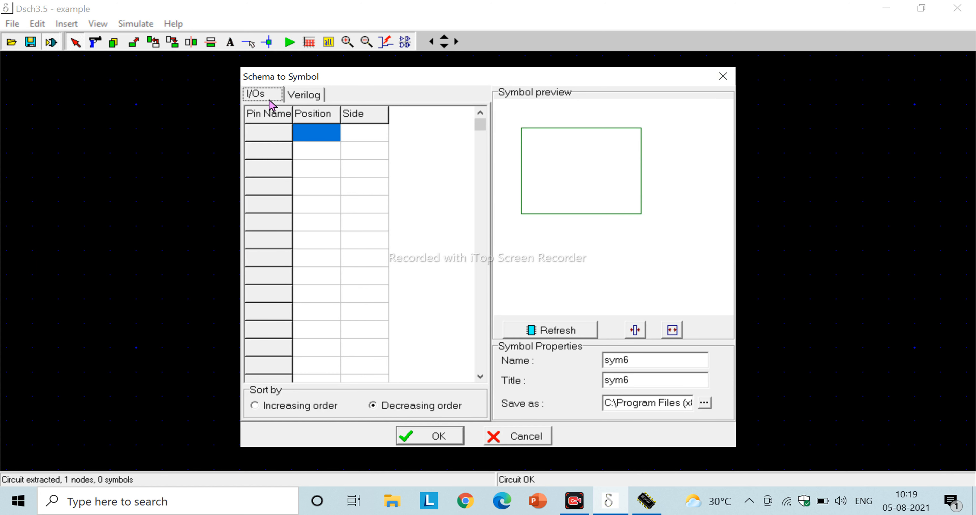
click(723, 76)
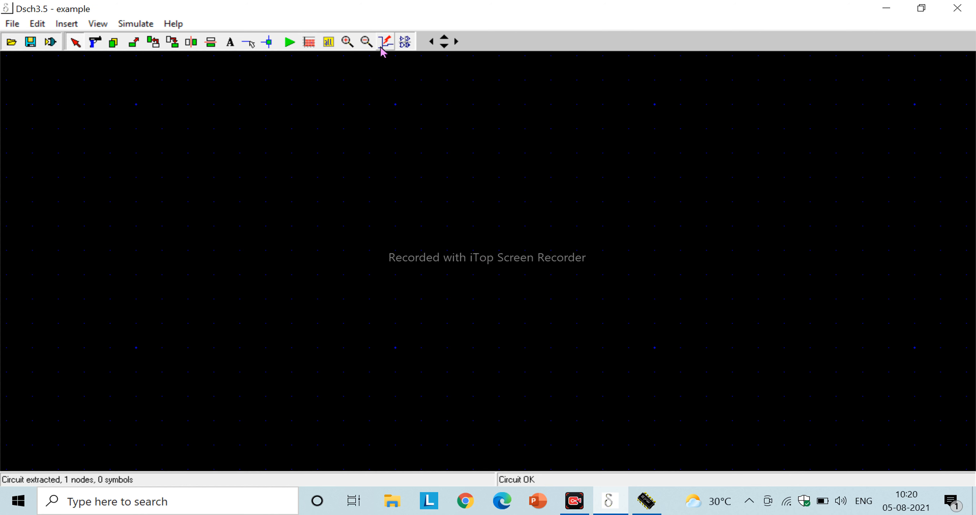
- Open the symbol library and examine its basic and advanced symbols
click(404, 42)
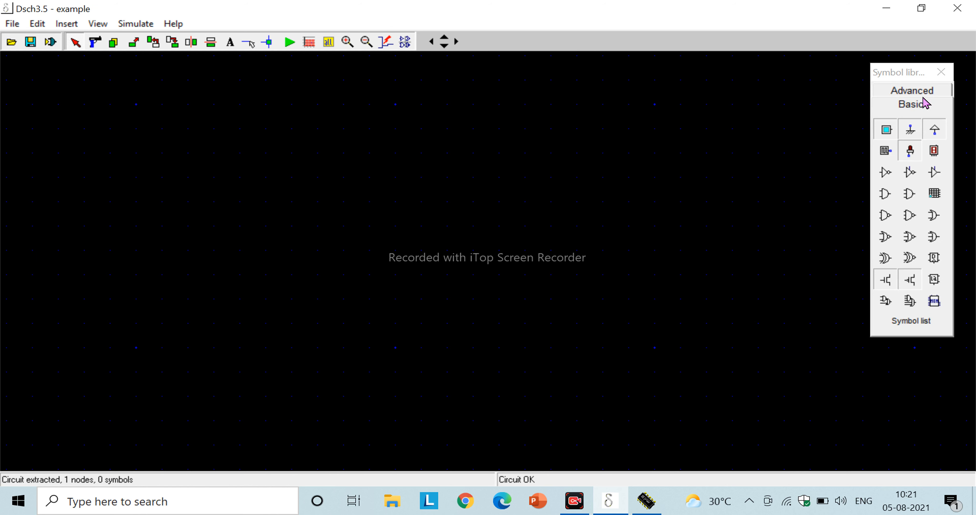
click(906, 109)
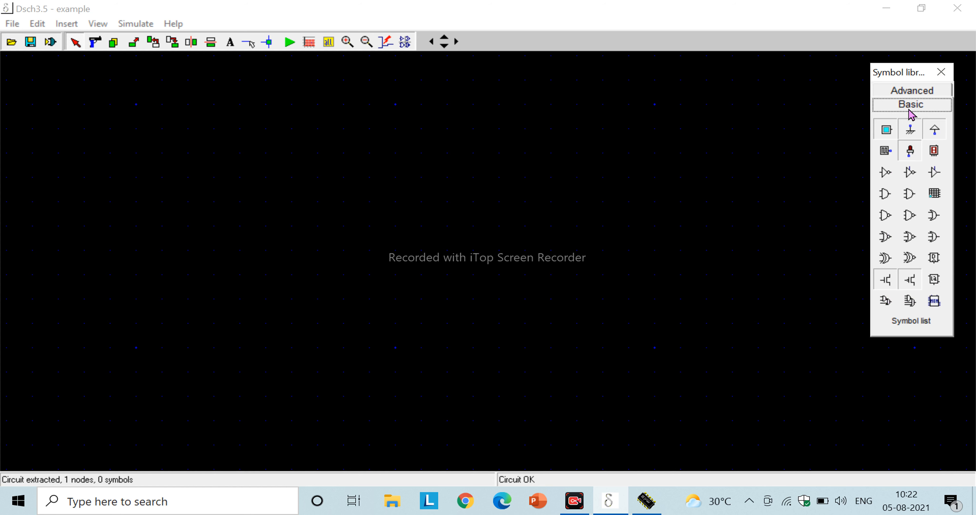
click(923, 92)
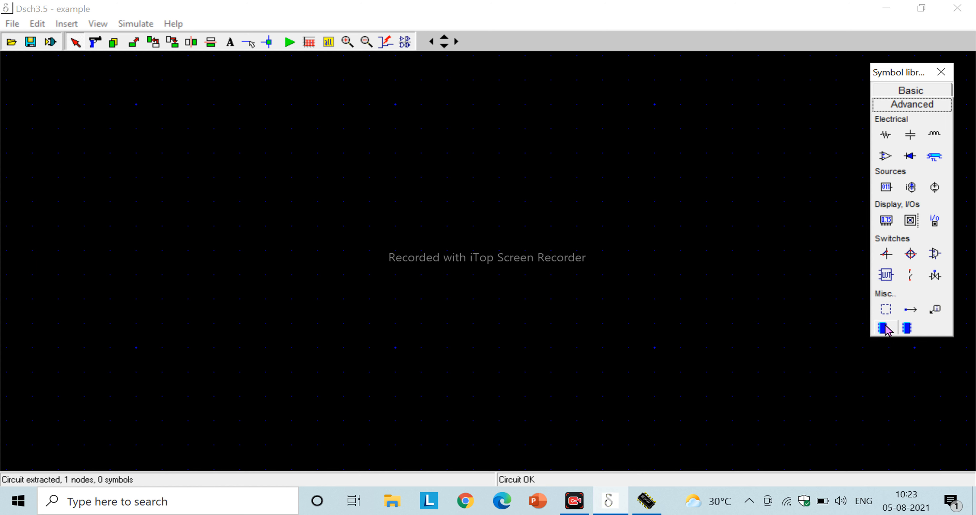
click(910, 328)
click(632, 194)
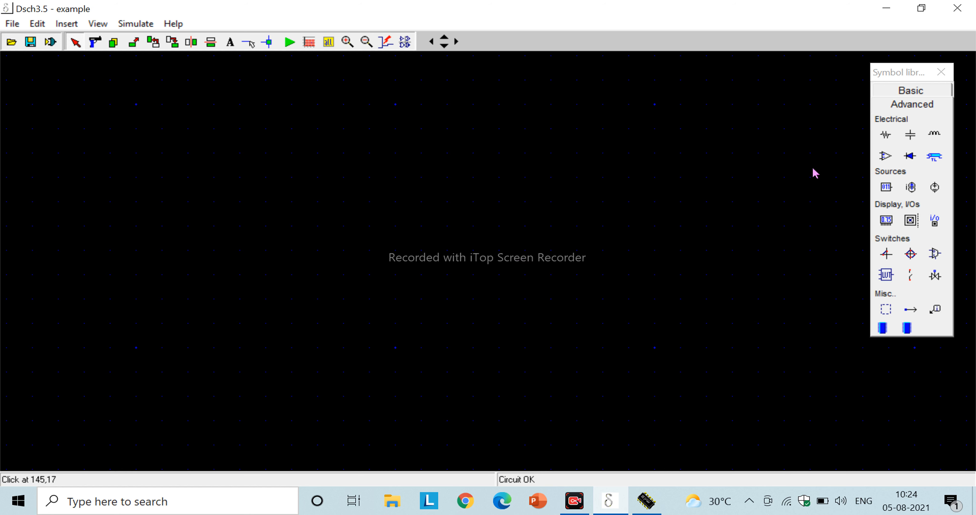
- Place a PMOS transistor on the schematic and an NMOS transistor directly below it
click(891, 91)
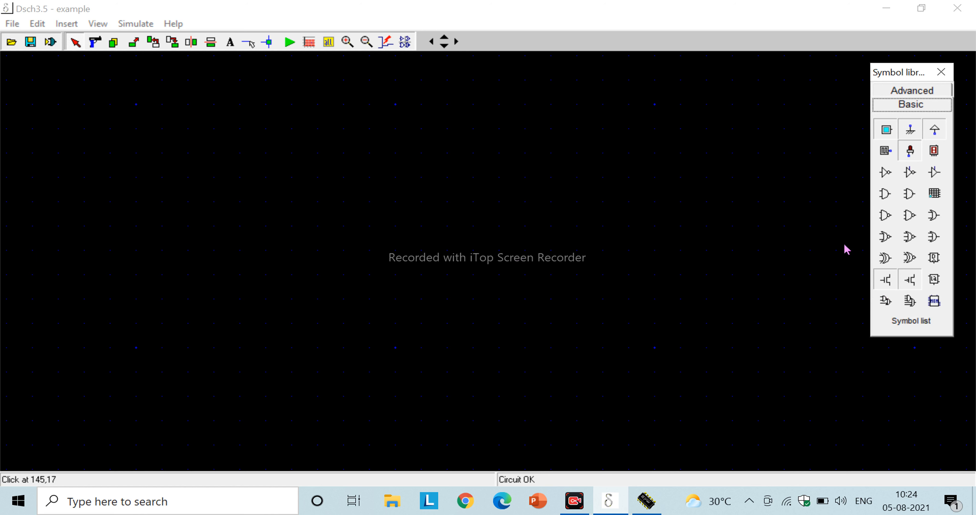
click(916, 283)
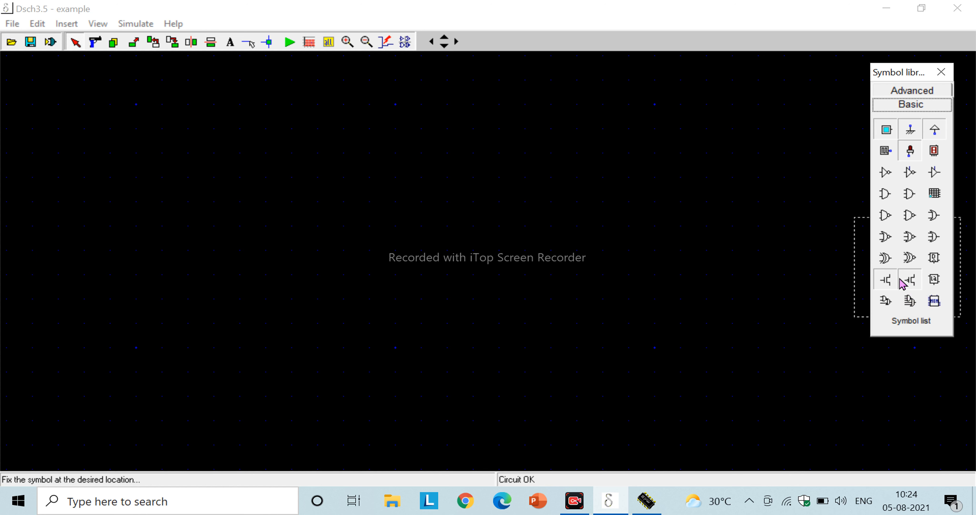
click(521, 233)
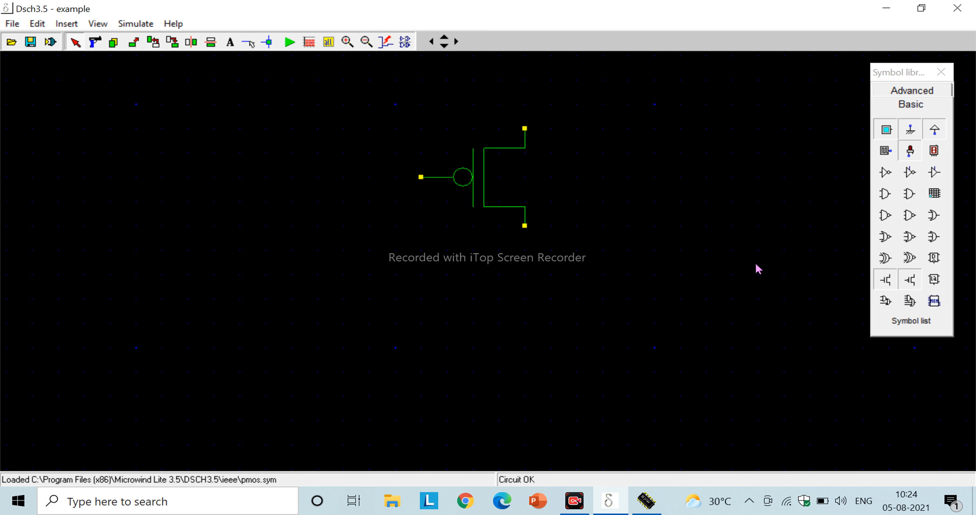
click(886, 284)
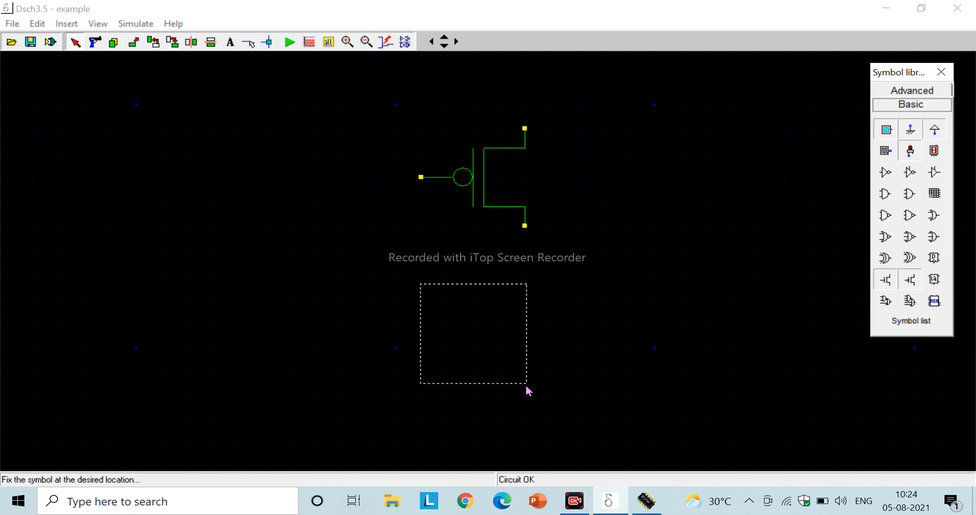
click(526, 400)
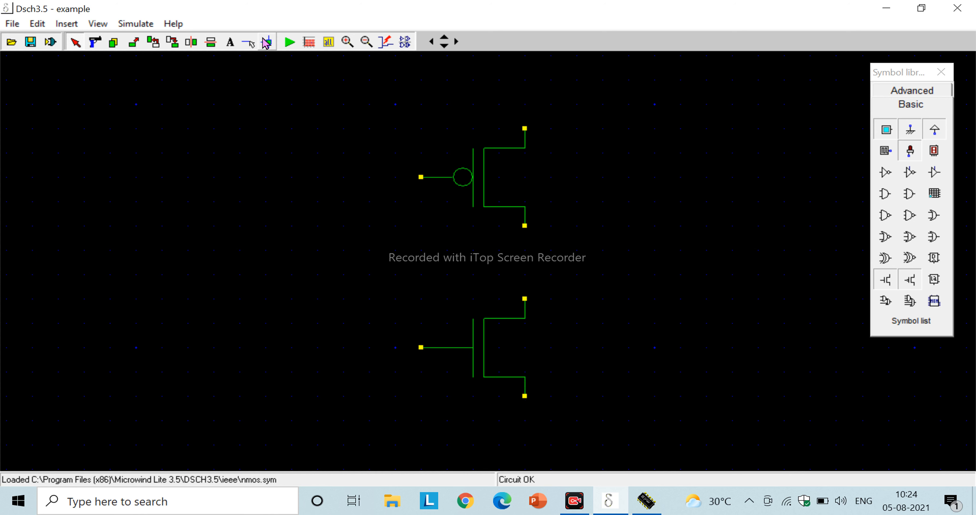
- Wire the lower PMOS terminal to the upper NMOS terminal and connect the two transistor gates together
click(249, 43)
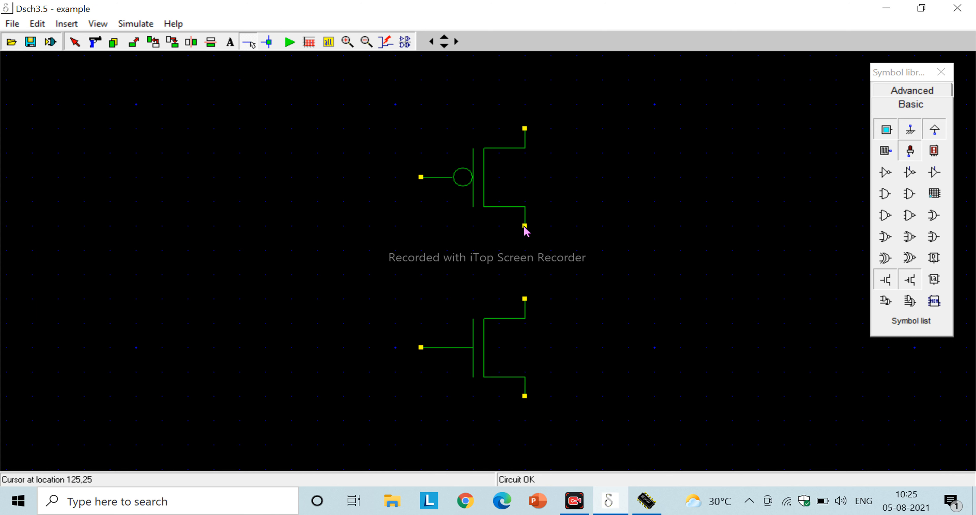
drag(525, 227, 526, 303)
click(247, 44)
mouse_move(421, 178)
mouse_down()
mouse_move(424, 231)
mouse_move(409, 318)
mouse_move(429, 362)
mouse_move(422, 351)
mouse_up()
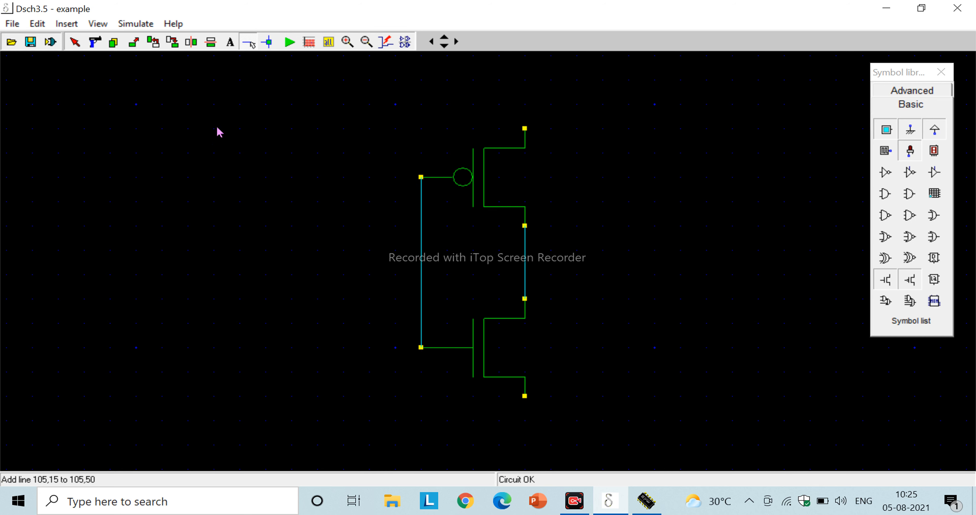
key(Escape)
click(487, 192)
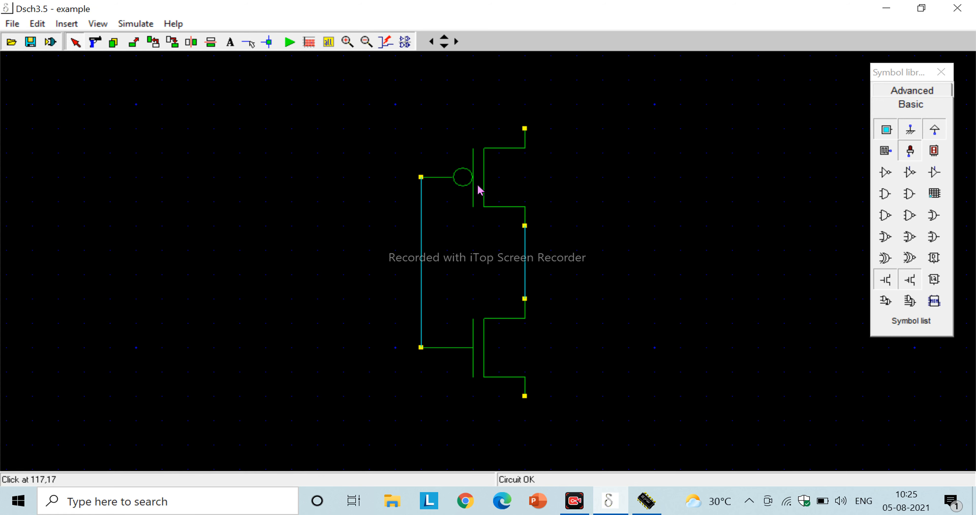
double_click(478, 190)
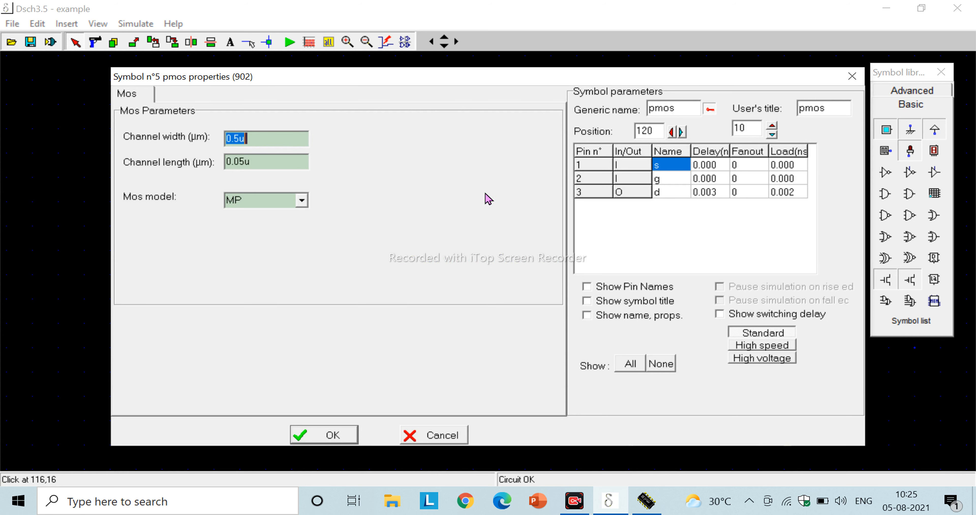
click(853, 76)
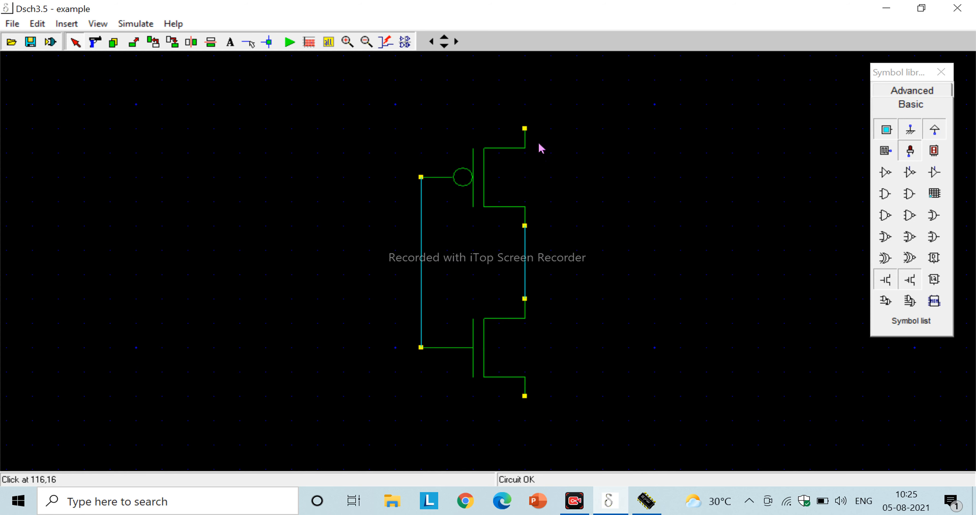
- Check the PMOS transistor's MOS model setting and turn on the display of its pin names
double_click(484, 184)
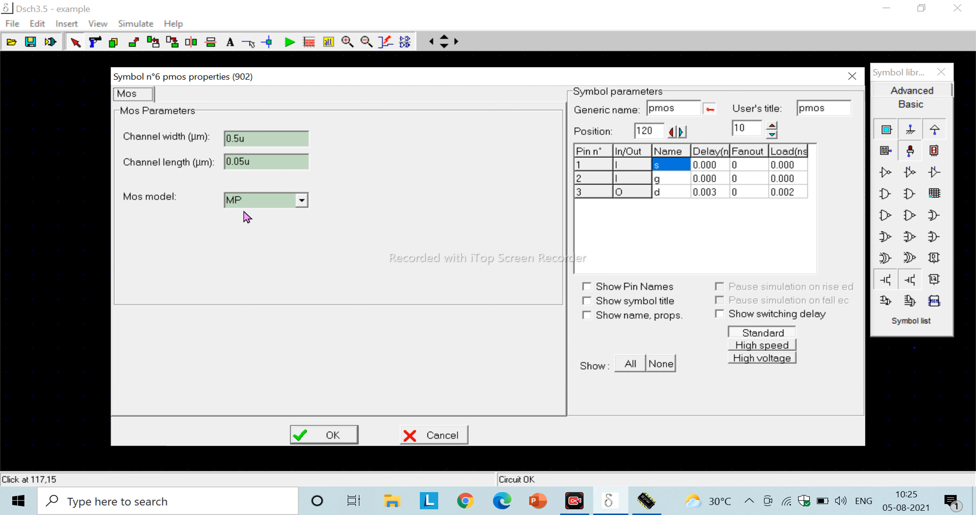
click(302, 200)
click(302, 201)
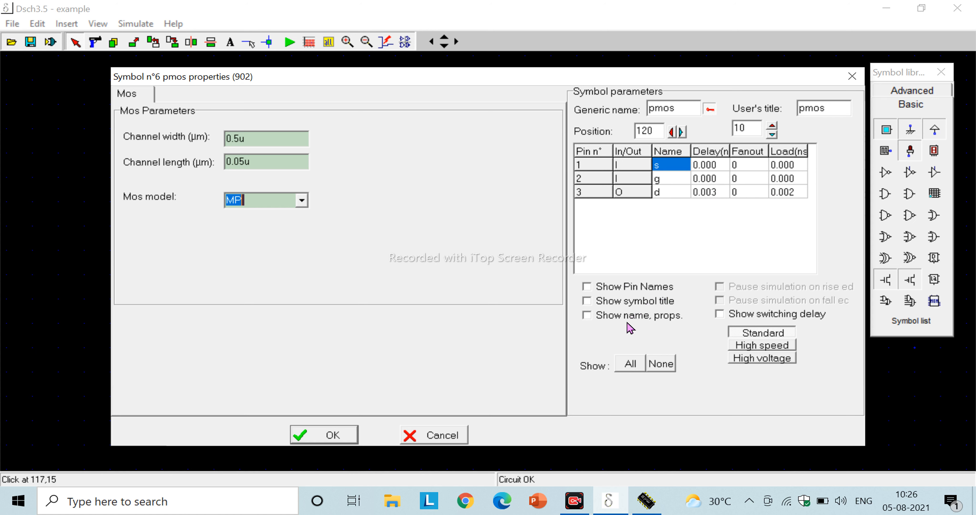
click(587, 286)
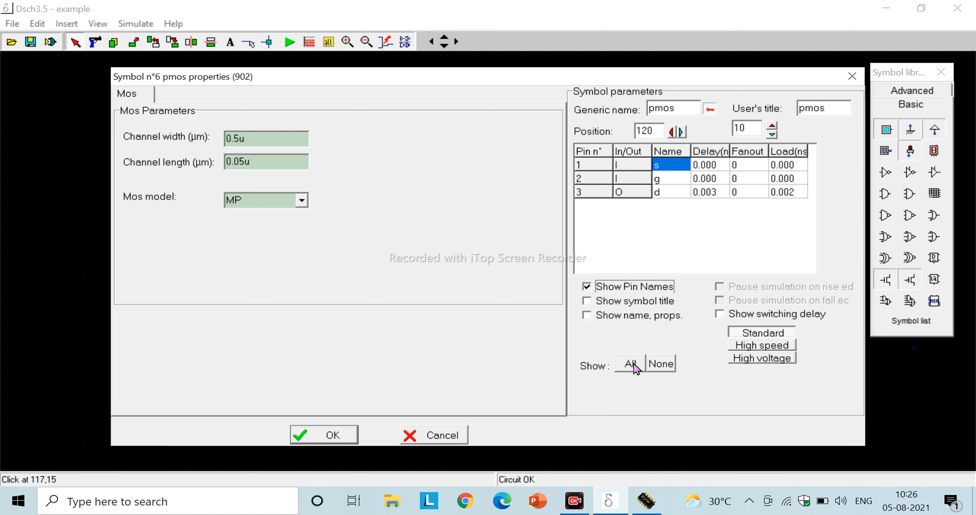
click(320, 438)
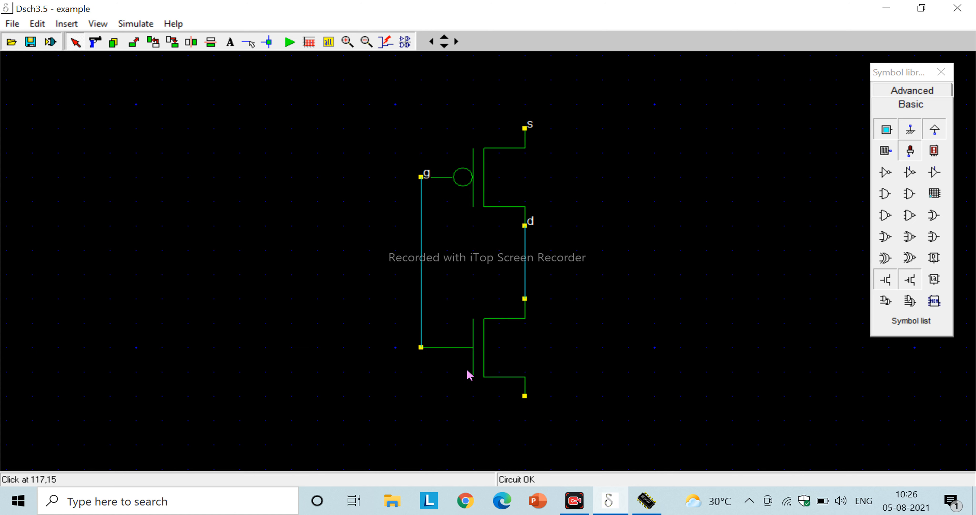
- Turn on the display of pin names for the NMOS transistor
double_click(482, 353)
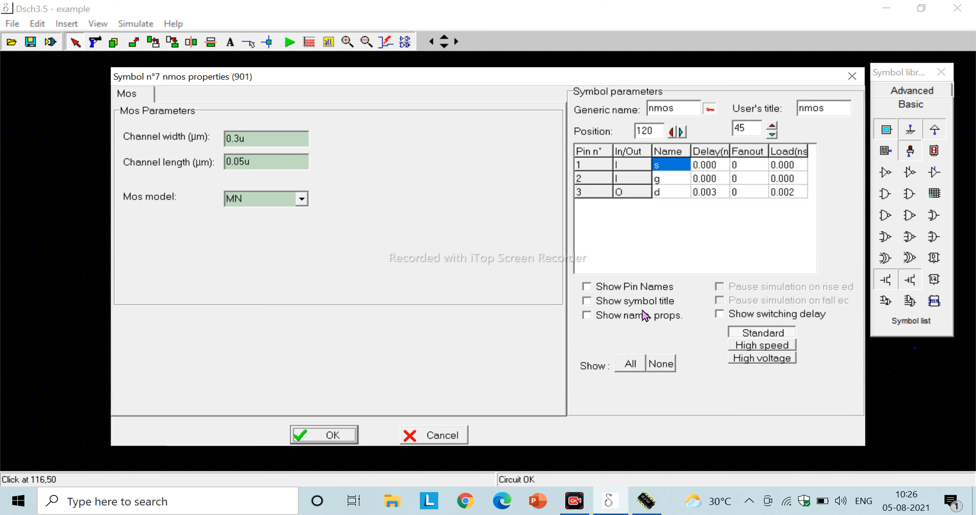
click(610, 292)
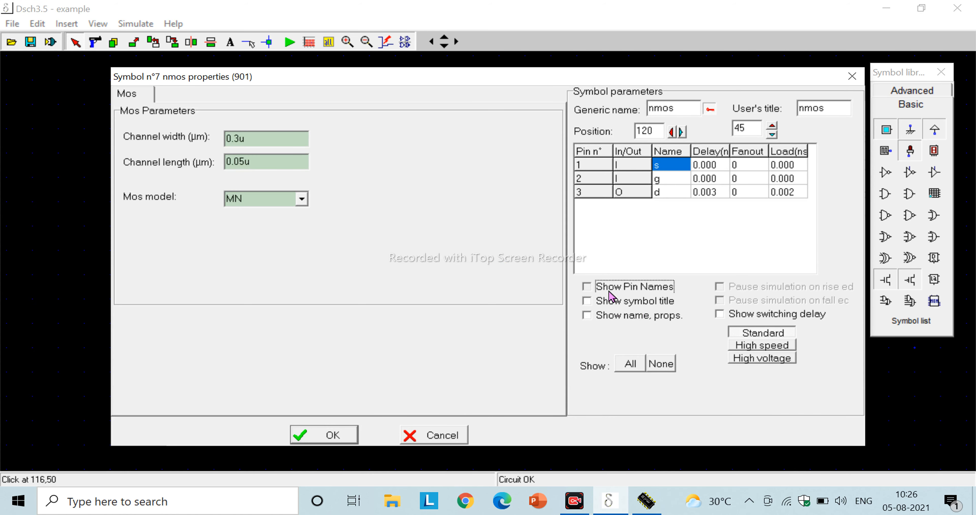
click(339, 439)
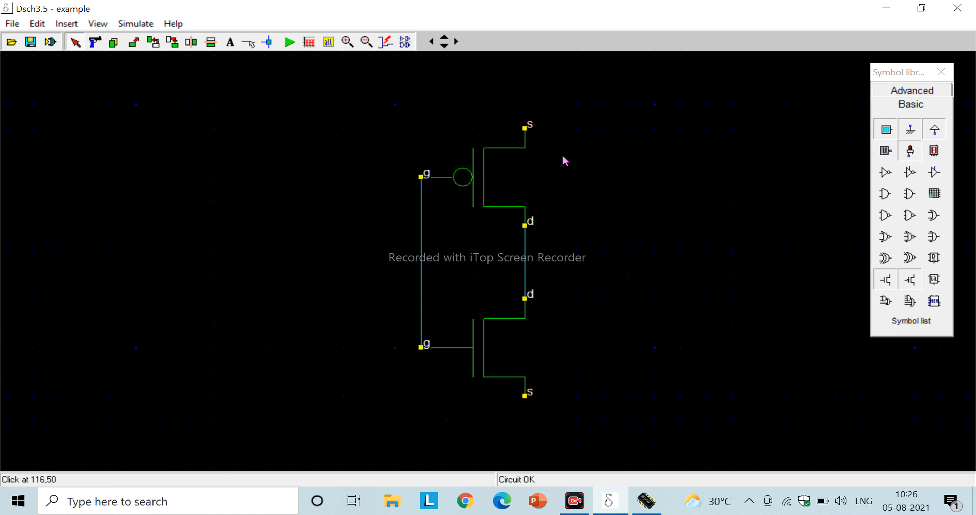
- Place a VDD supply symbol on the PMOS source and a ground symbol on the NMOS source
click(935, 131)
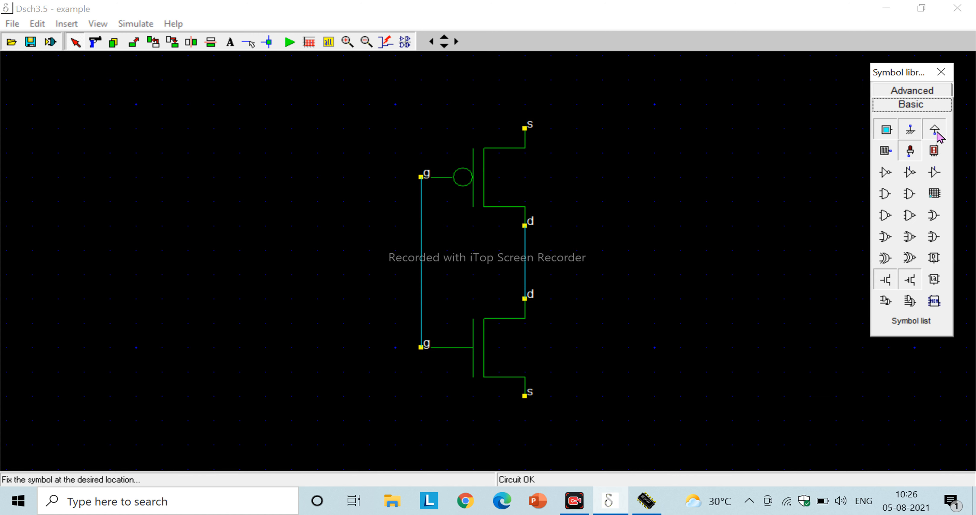
click(558, 133)
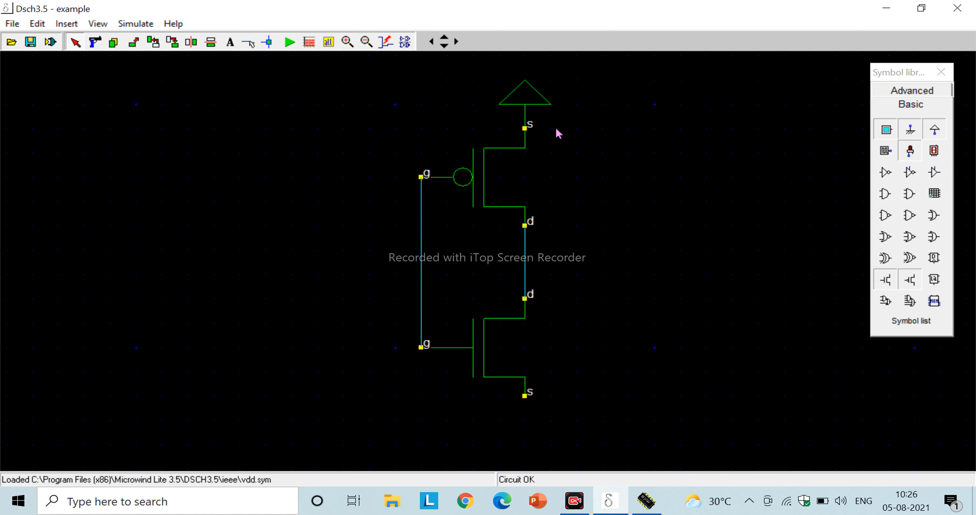
click(916, 131)
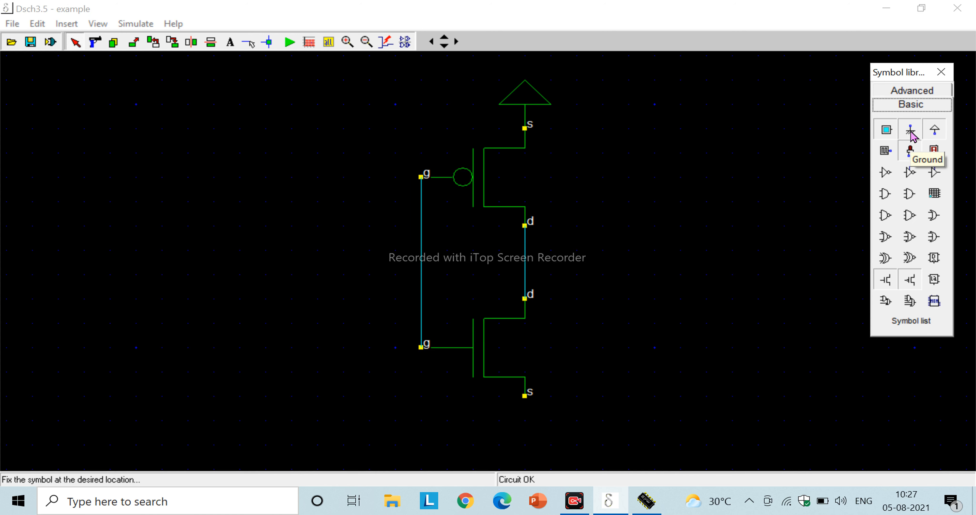
click(548, 444)
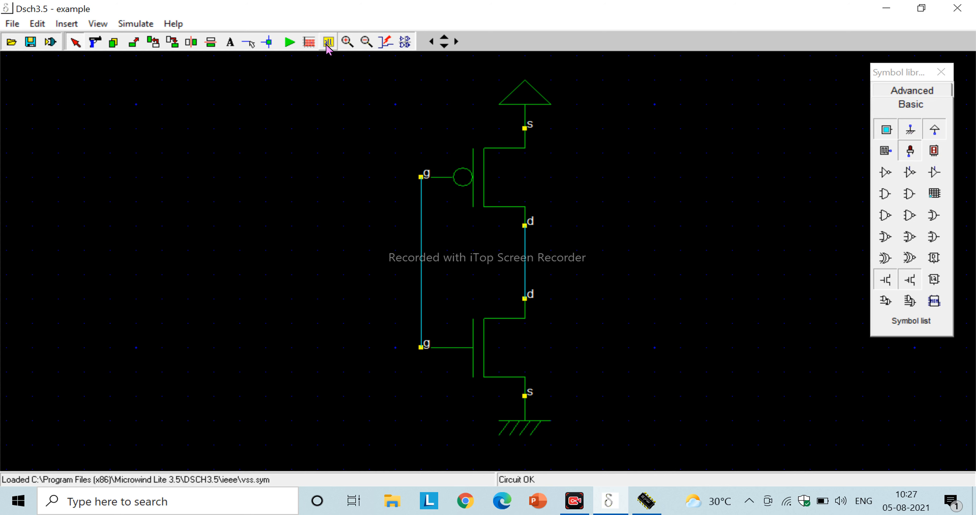
- Draw horizontal wires about 30 units long, one leftward from the common gate wire and one rightward from the common drain wire
click(247, 43)
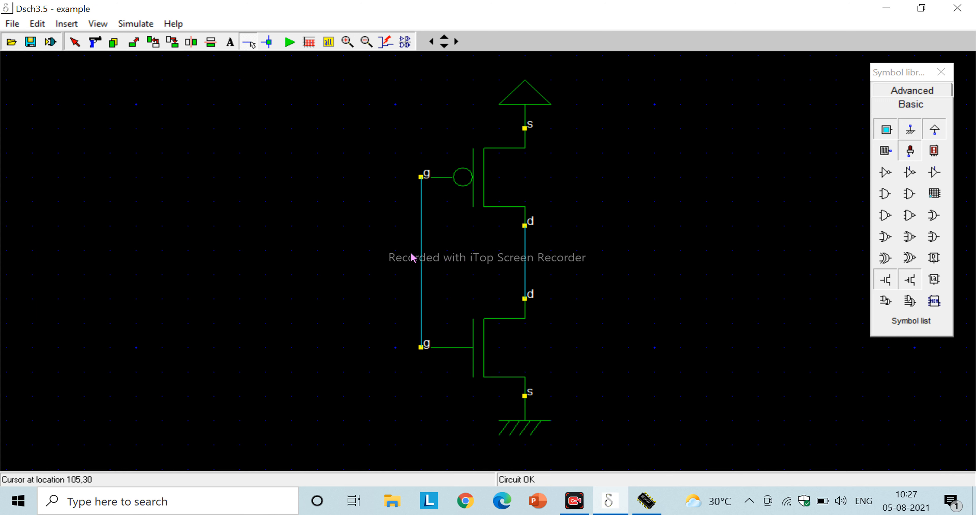
click(421, 256)
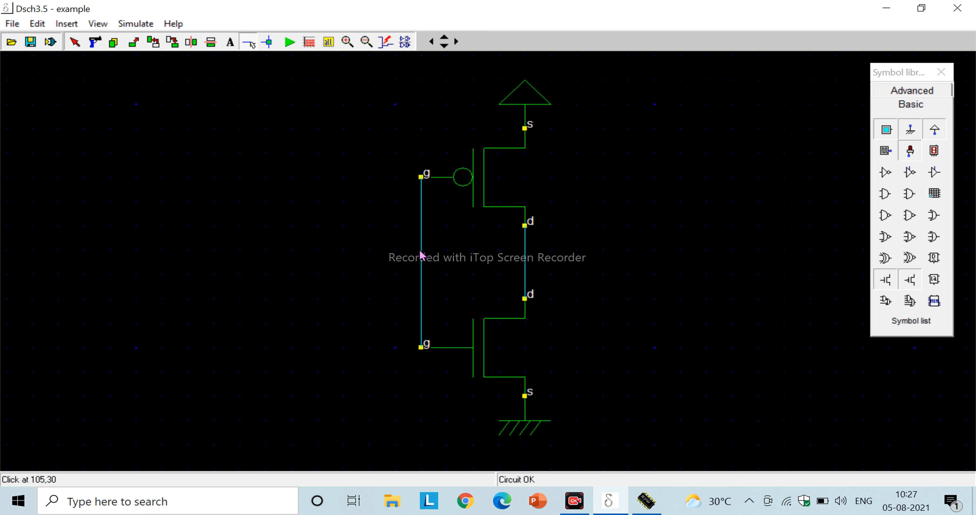
click(282, 255)
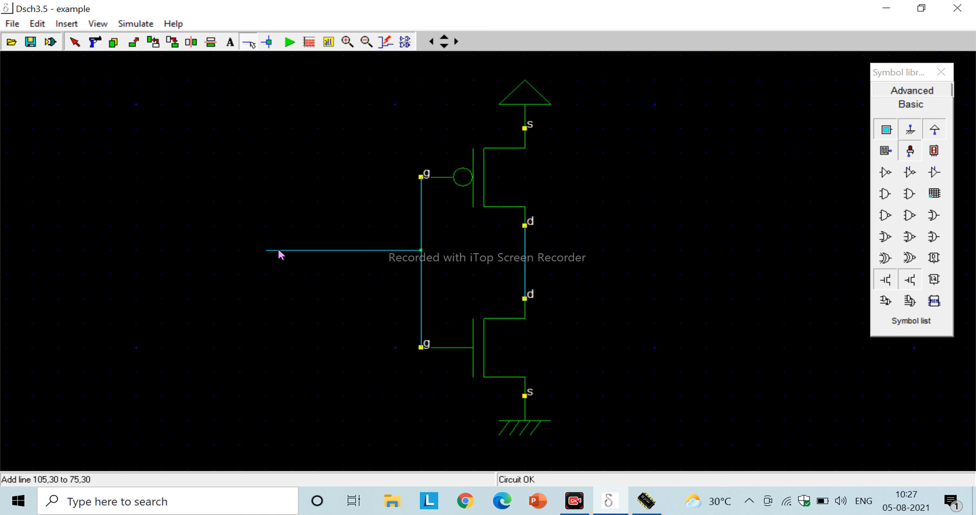
click(526, 261)
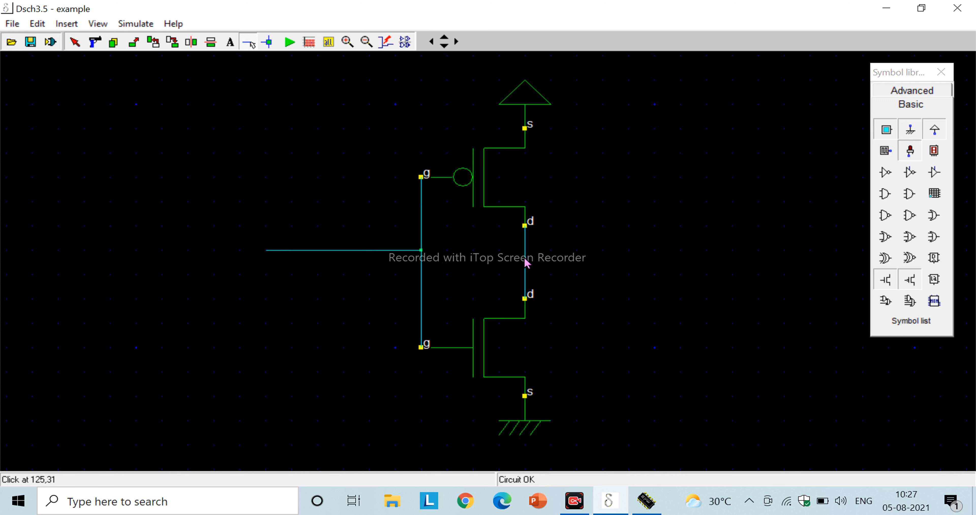
click(686, 262)
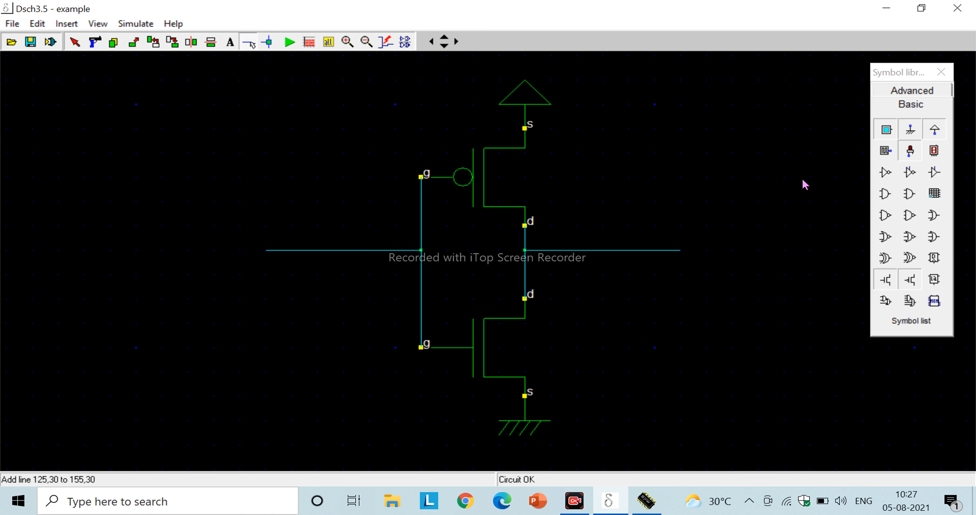
- Place an input button at the free end of the gate wire and an output light at the free end of the drain wire
click(887, 130)
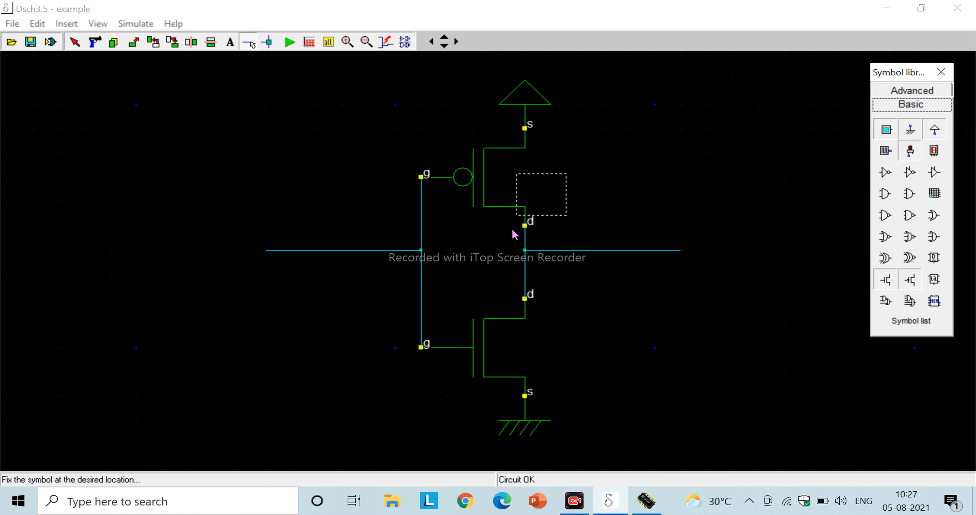
click(267, 277)
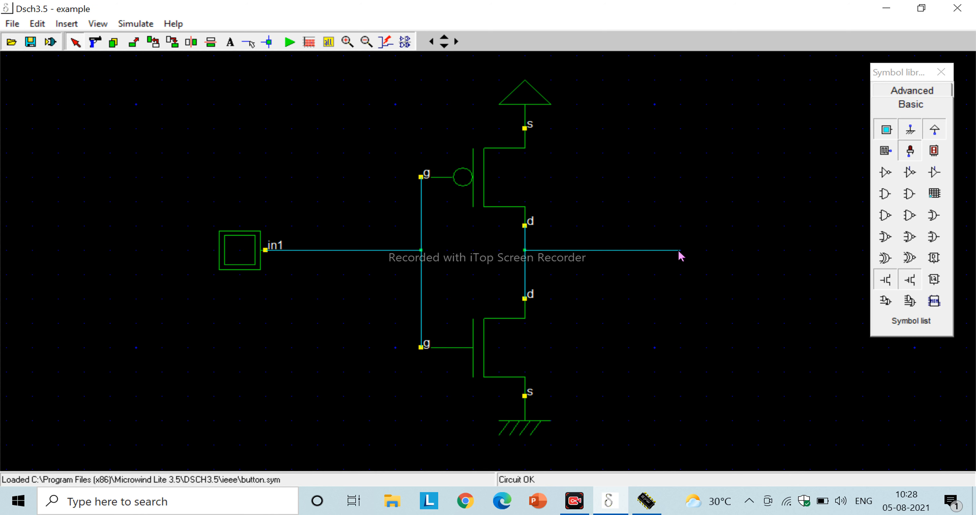
click(911, 157)
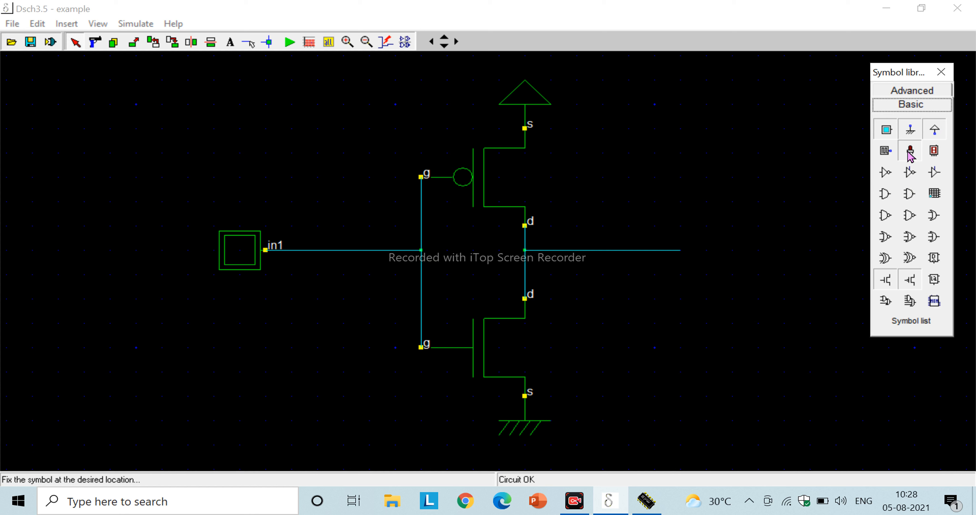
click(712, 257)
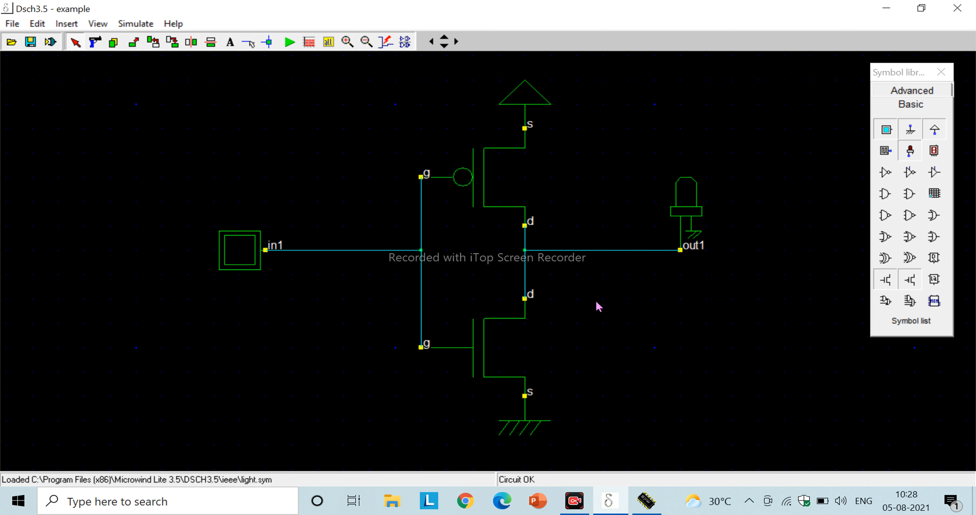
- Add the text label "CMOS INVERTER" and position it below the input wire, to the left of the NMOS transistor
click(230, 42)
click(625, 317)
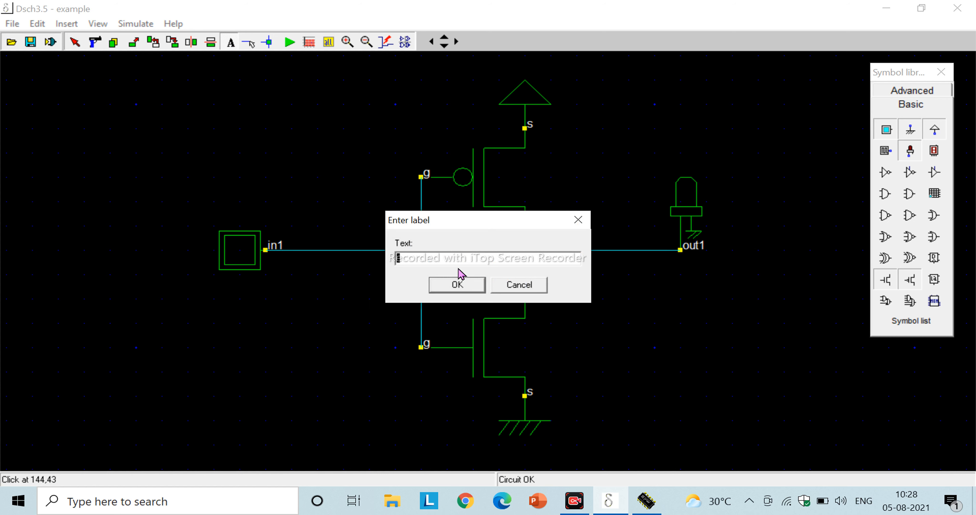
text(CMOS INVERTER)
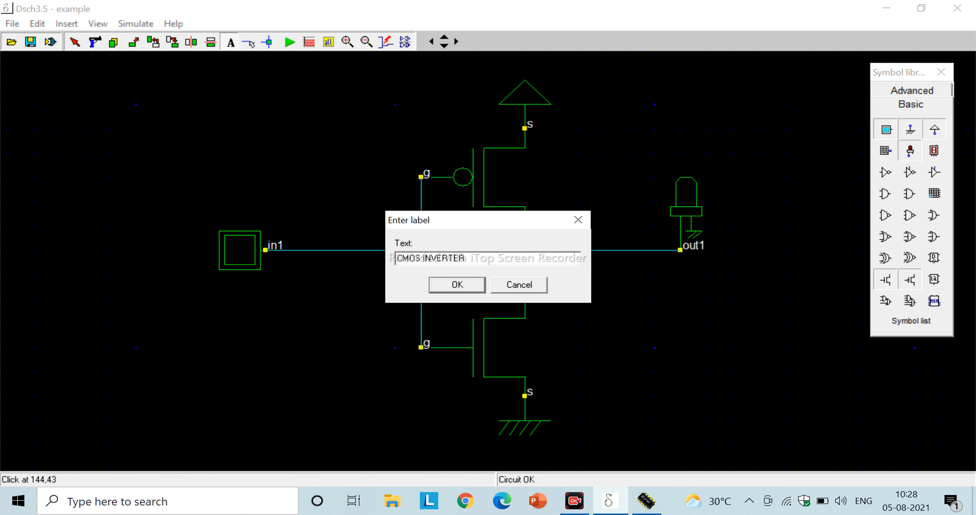
click(456, 284)
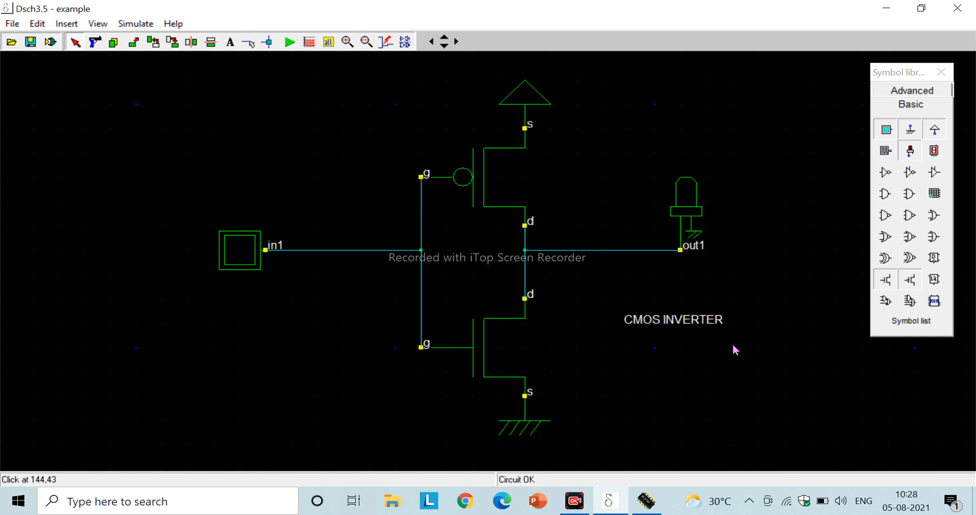
drag(684, 321, 345, 399)
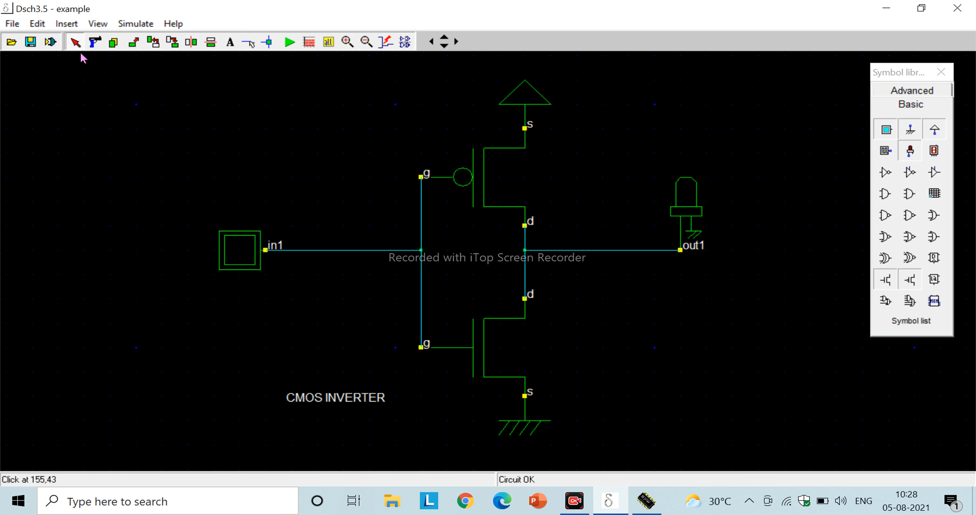
- Save the schematic to the Desktop under the new name CMOS-INVERTER as an SCH file
click(14, 28)
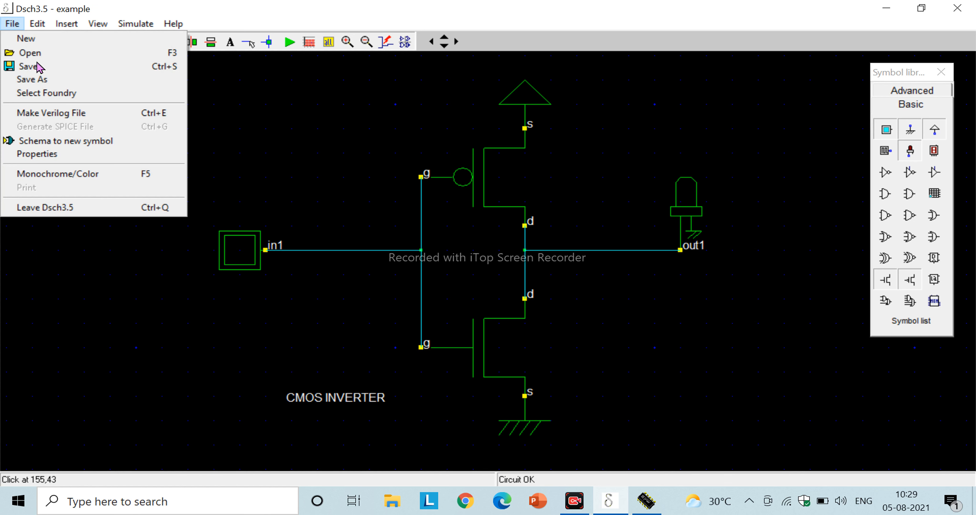
click(43, 79)
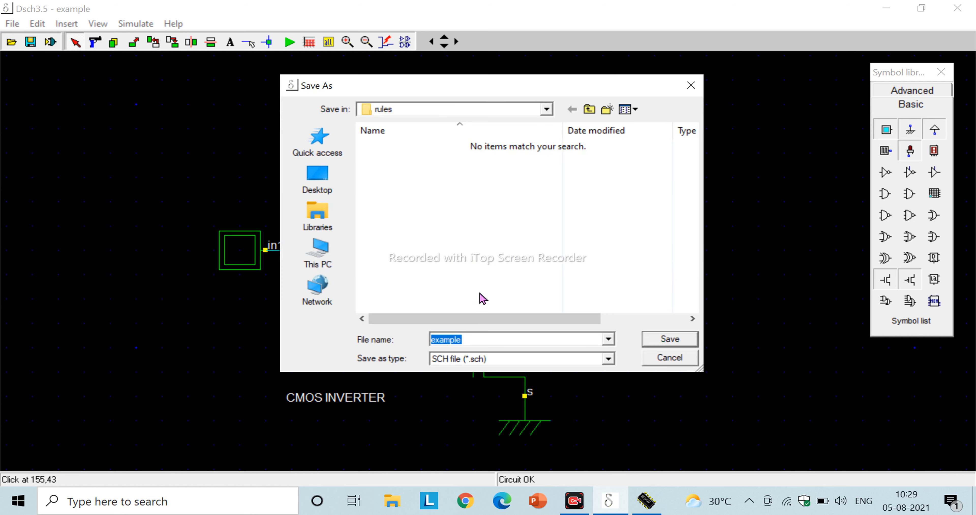
text(CMOS-)
text(INVERTER)
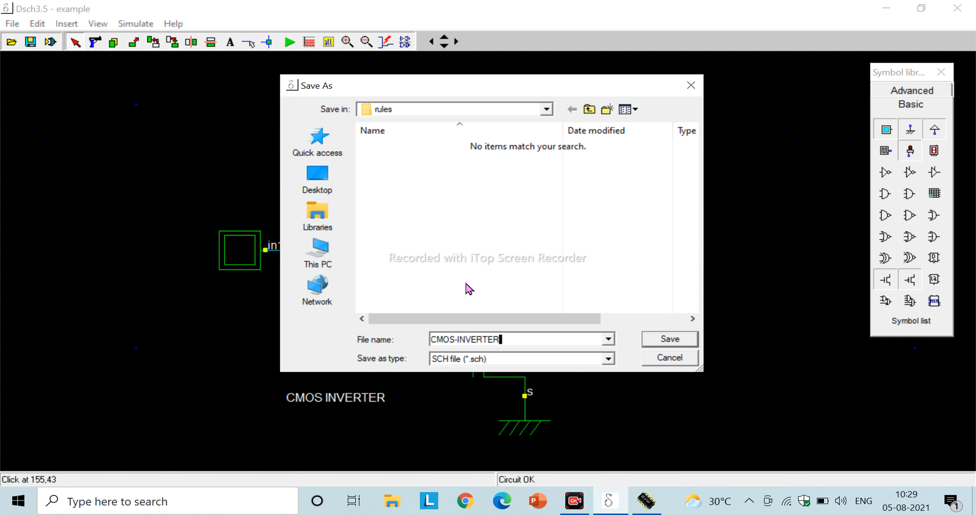
click(328, 191)
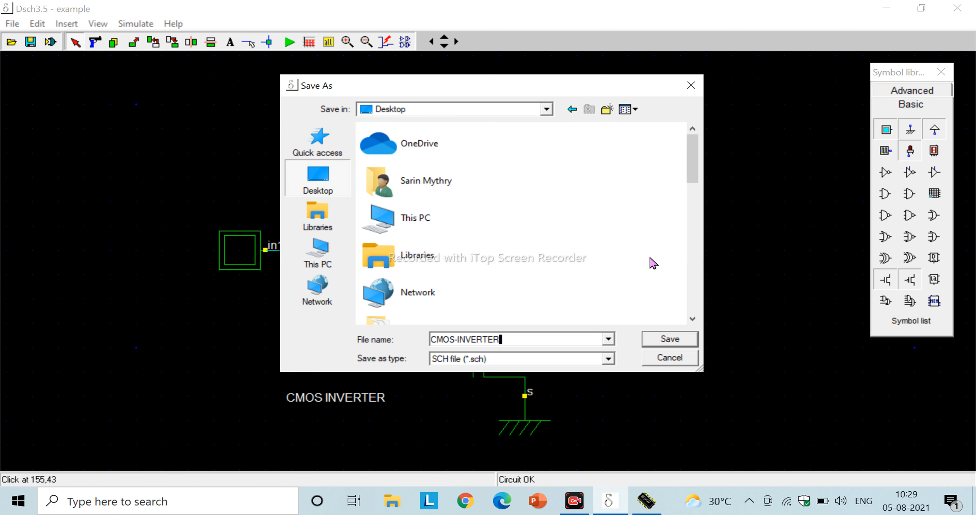
click(668, 340)
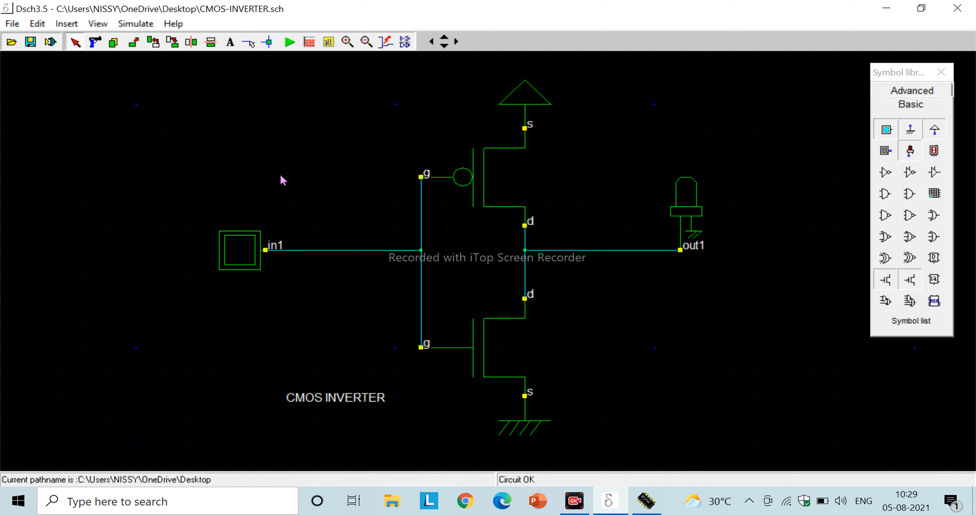
- Run the simulation and switch input in1 on and off again to test the inverter's output light
click(289, 42)
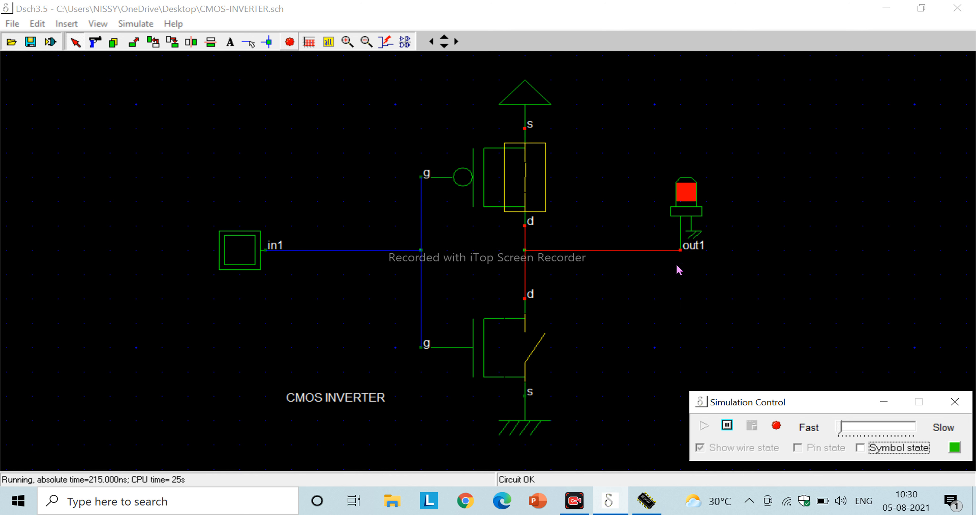
click(240, 258)
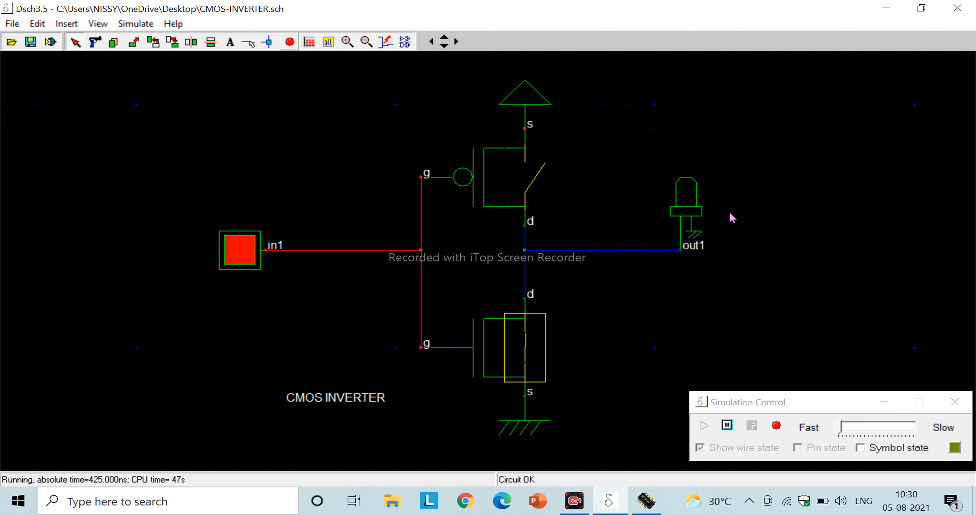
click(233, 258)
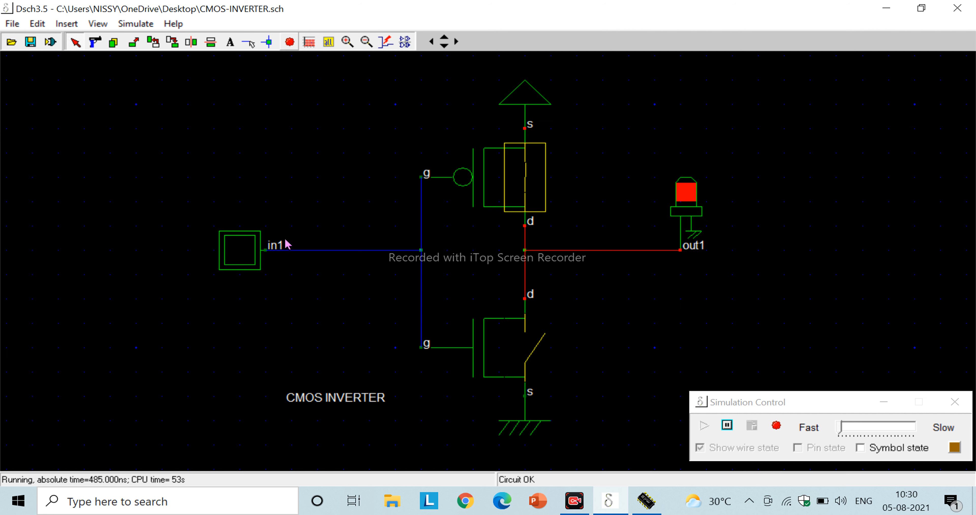
- Toggle input in1 on and off repeatedly in the running simulation, leaving it switched on, to exercise the inverter's output light
click(247, 247)
click(246, 246)
click(248, 250)
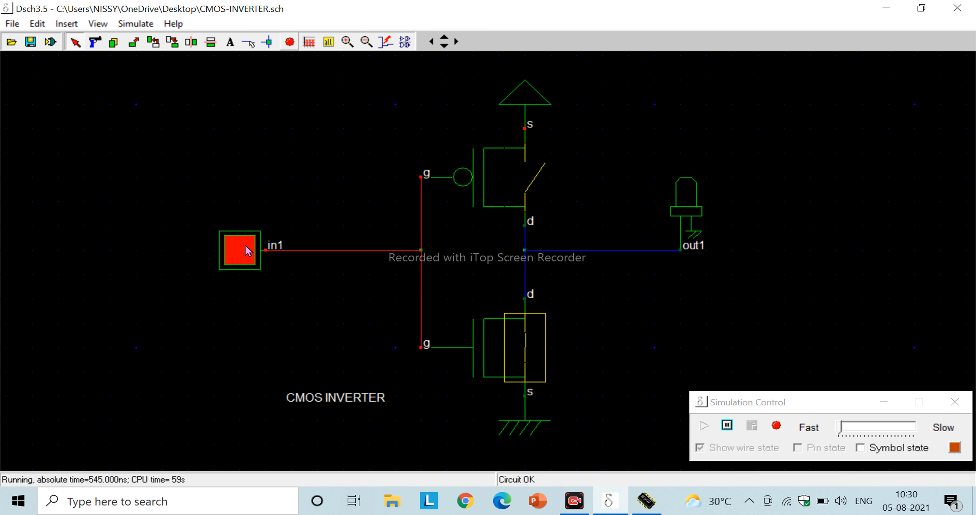
click(248, 250)
click(246, 246)
click(246, 246)
click(246, 246)
click(246, 245)
click(247, 250)
click(247, 250)
click(247, 249)
click(247, 248)
click(247, 248)
click(247, 250)
click(247, 250)
click(247, 248)
click(246, 248)
click(247, 248)
click(247, 248)
click(248, 250)
click(248, 251)
click(247, 251)
click(247, 250)
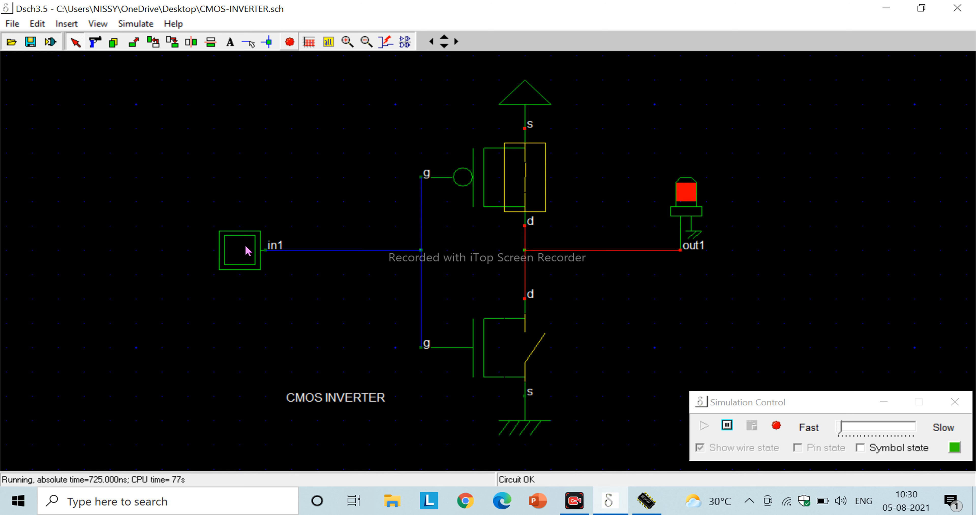
click(248, 250)
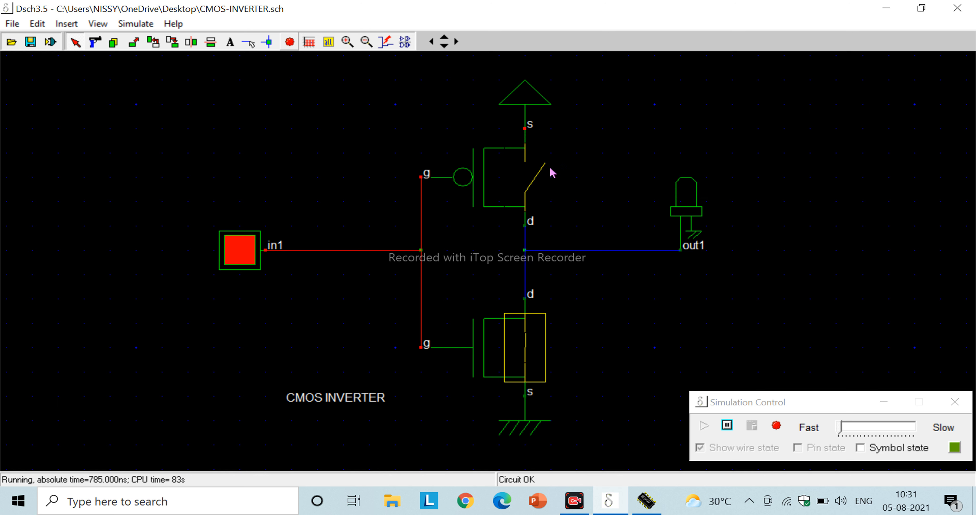
click(246, 260)
click(247, 261)
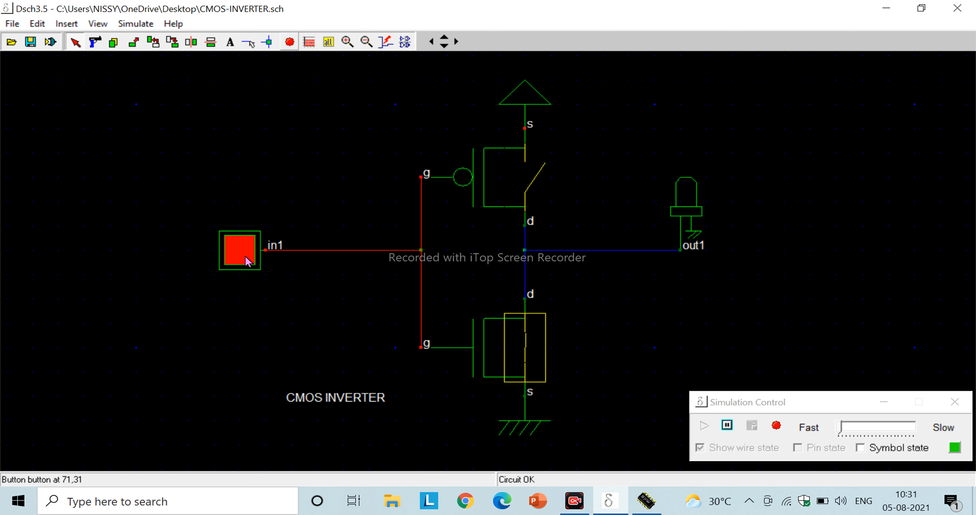
click(246, 261)
click(246, 261)
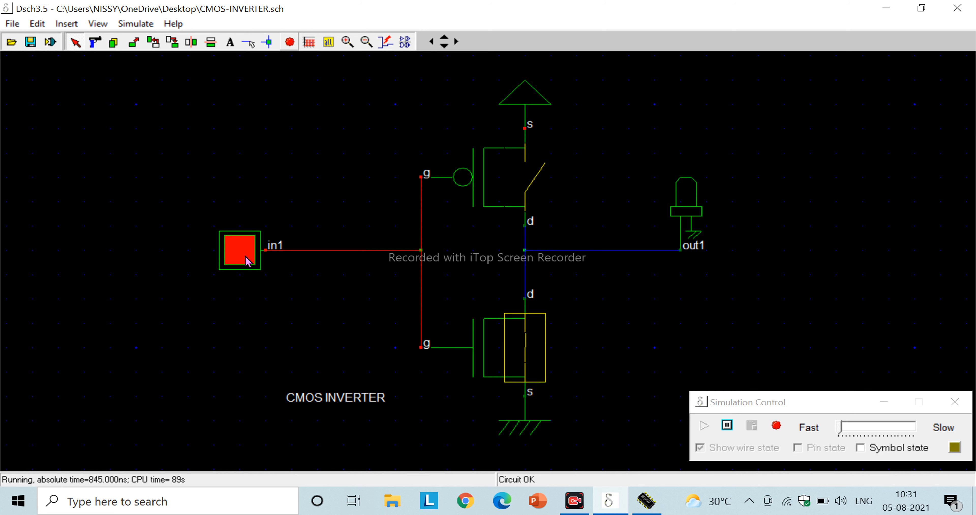
click(246, 260)
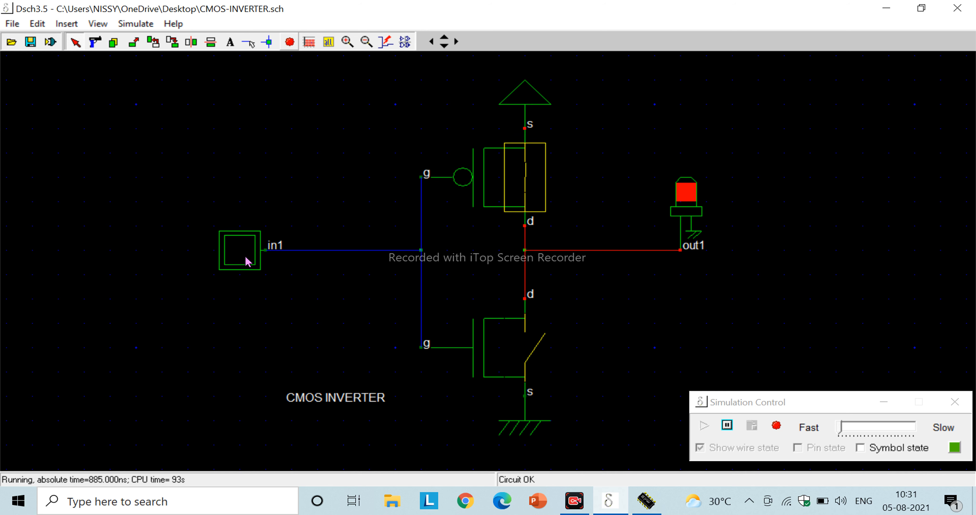
click(247, 260)
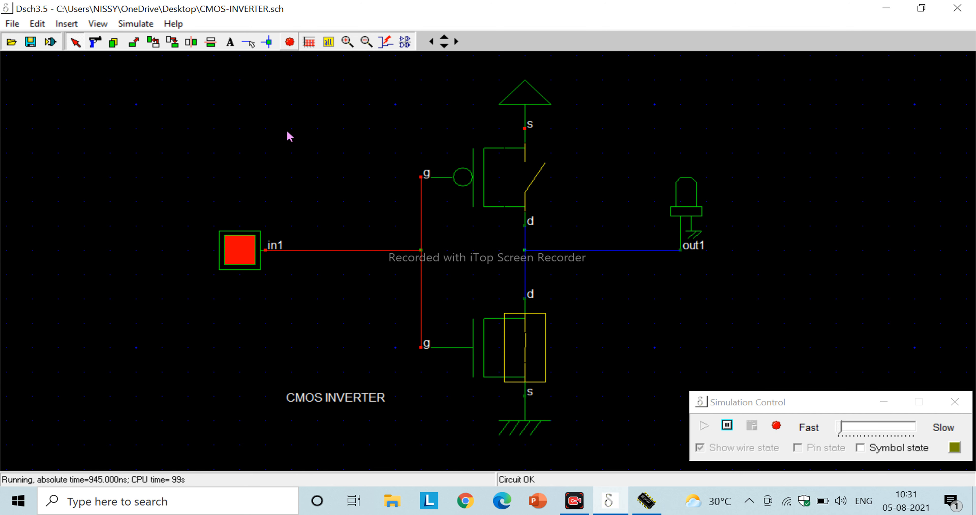
- View the timing diagram of in1 and out1, close it and redisplay the symbol library
click(310, 42)
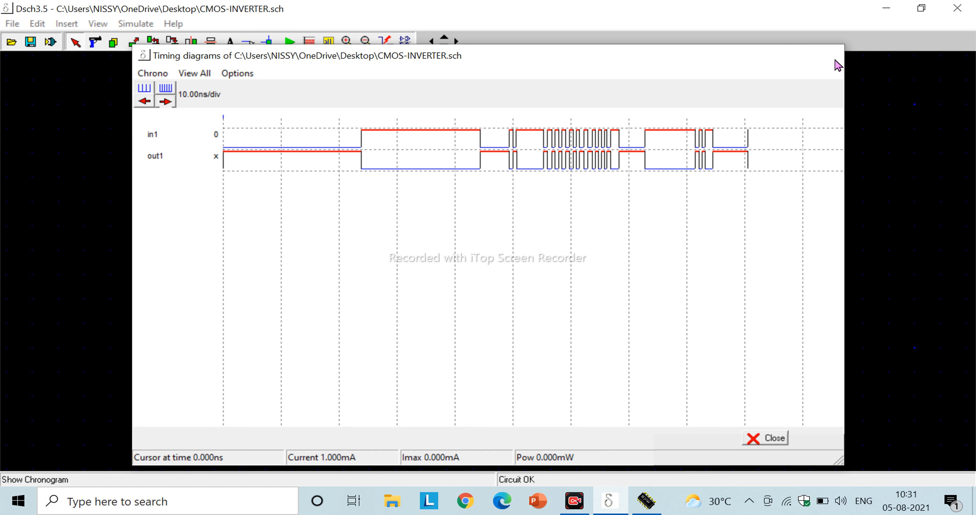
click(827, 55)
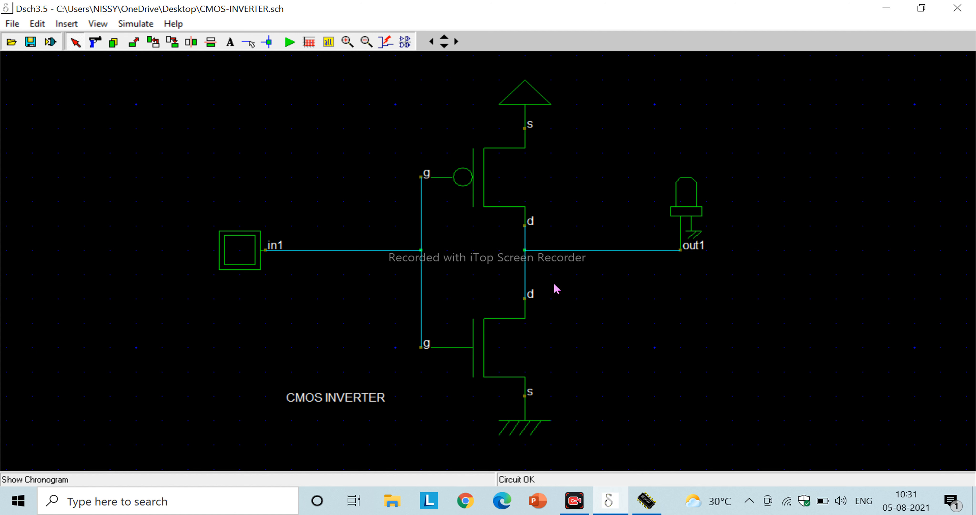
click(405, 41)
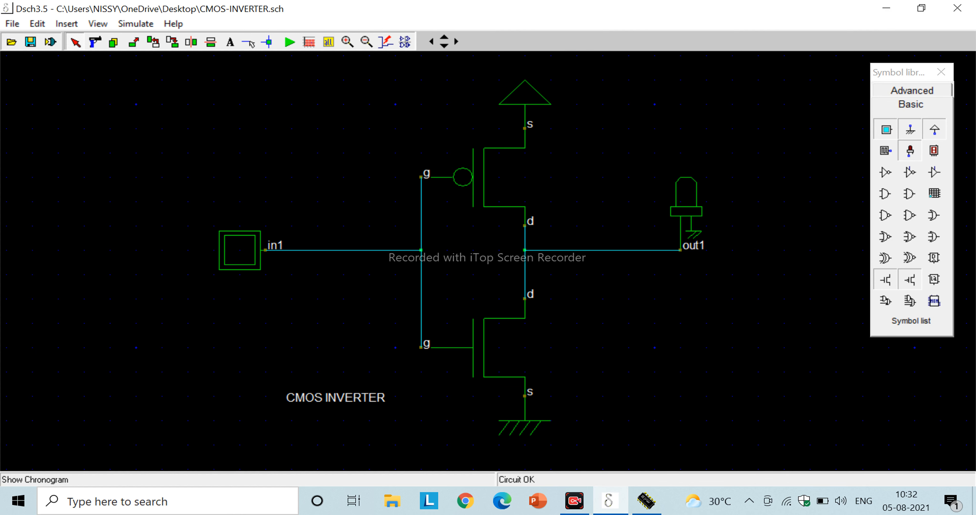
- Look at the empty Microwind layout window and return to the DSCH schematic
click(609, 505)
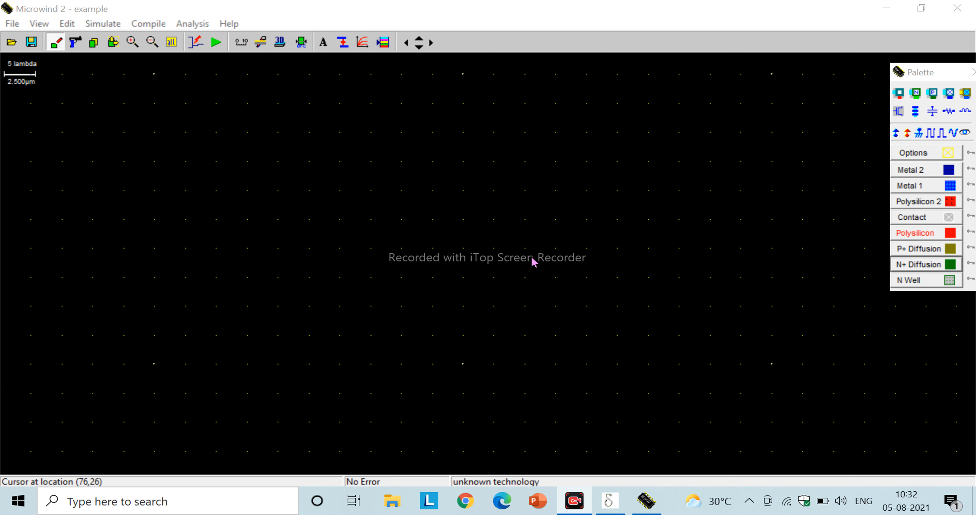
click(651, 510)
click(611, 501)
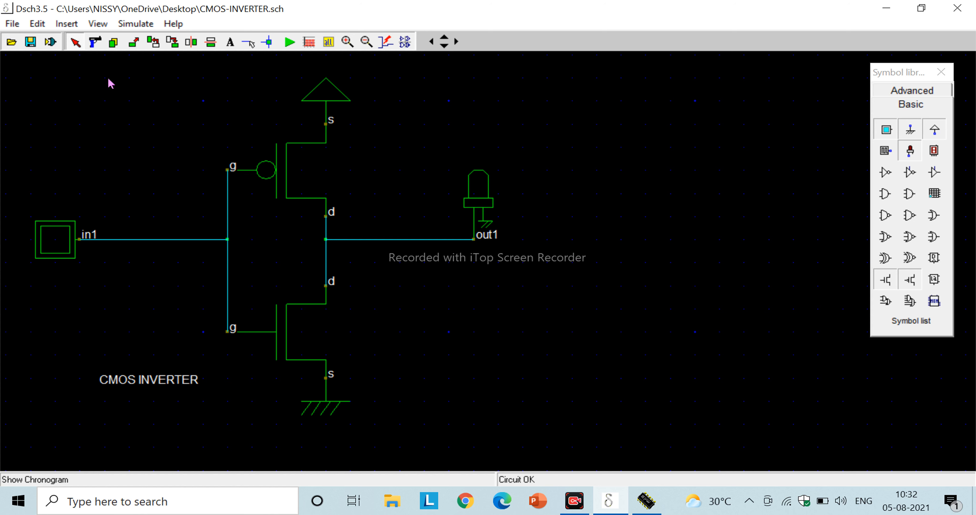
- Save the schematic and generate its Verilog file with the default settings
click(30, 42)
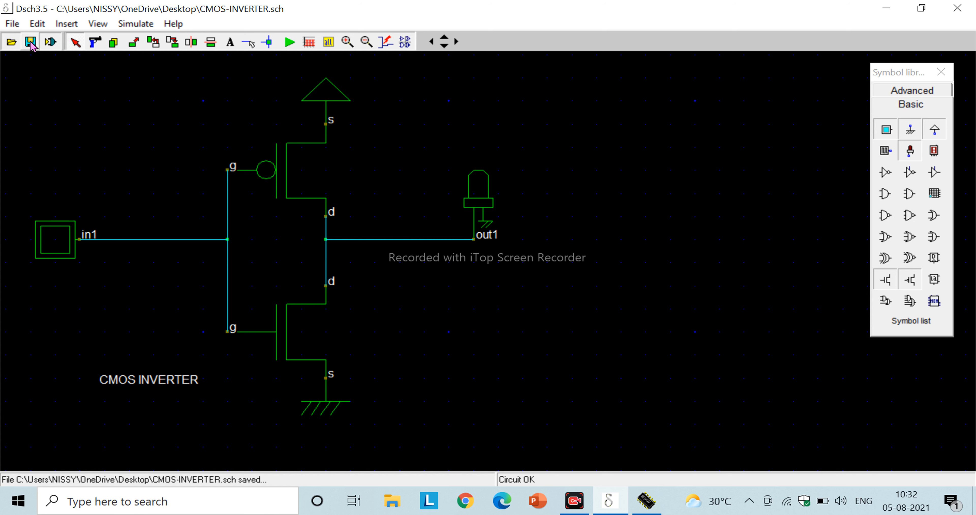
click(12, 24)
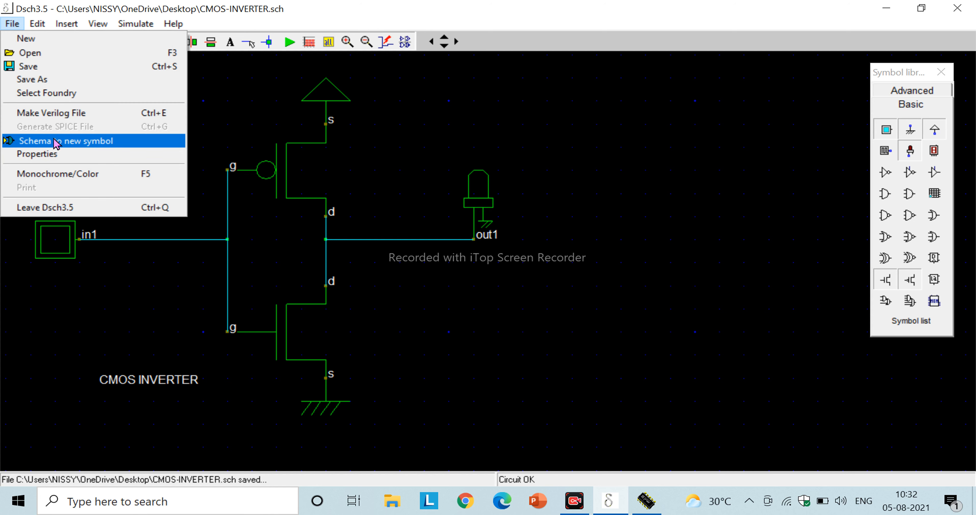
click(45, 117)
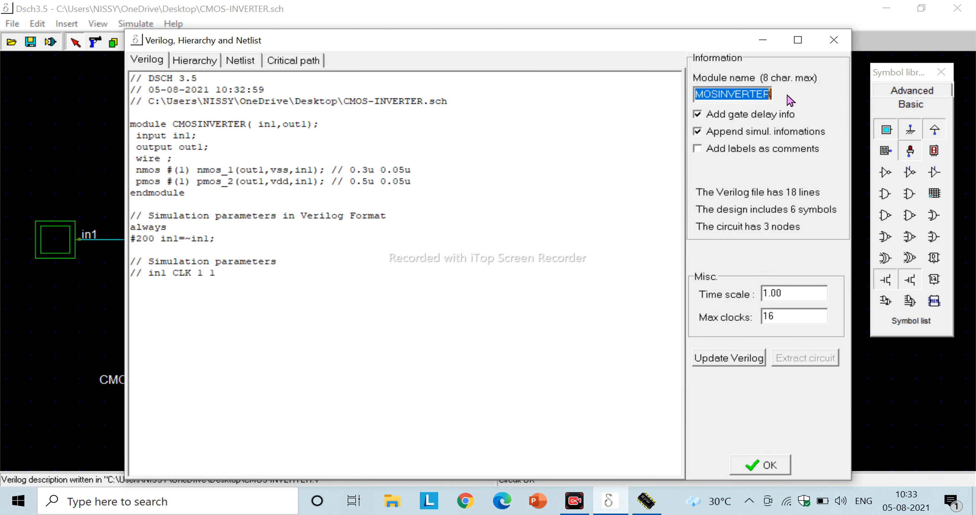
click(755, 468)
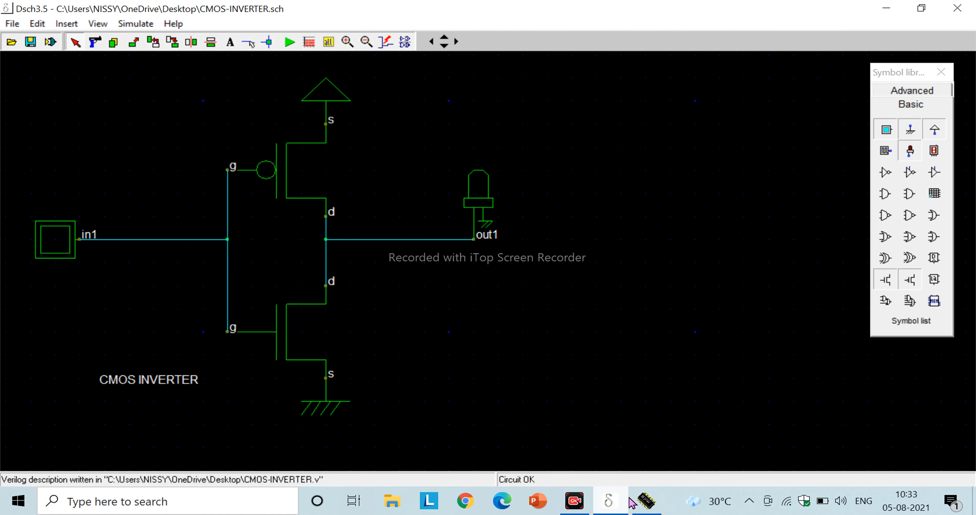
- Switch to the Microwind 2 layout window
click(635, 500)
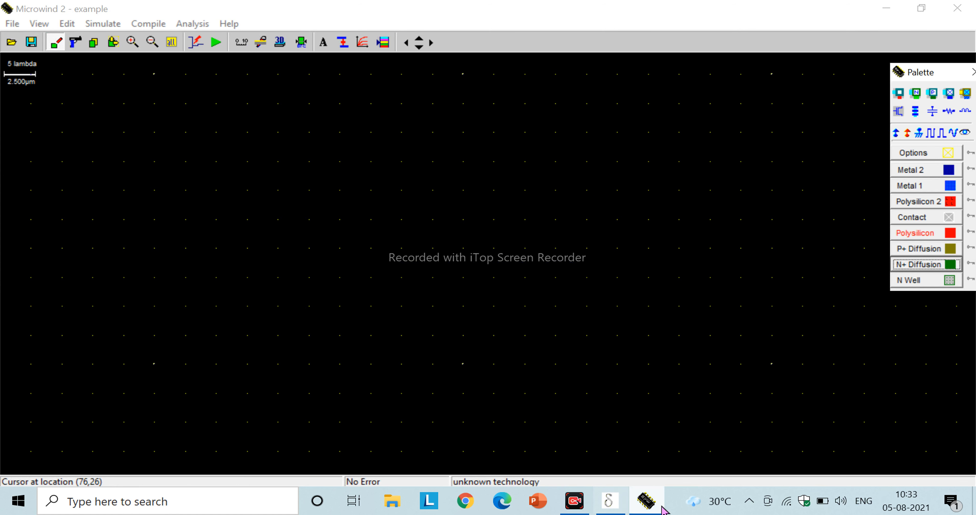
click(890, 8)
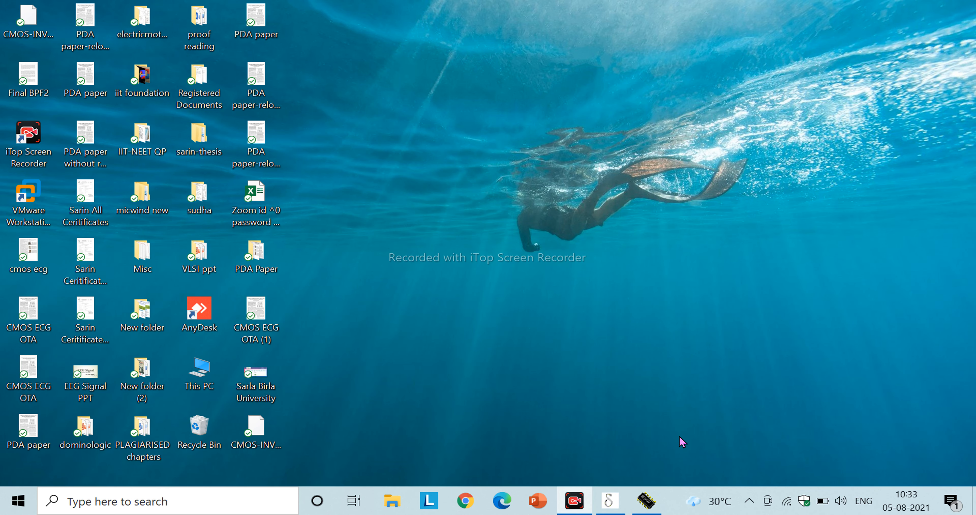
click(642, 499)
mouse_move(707, 502)
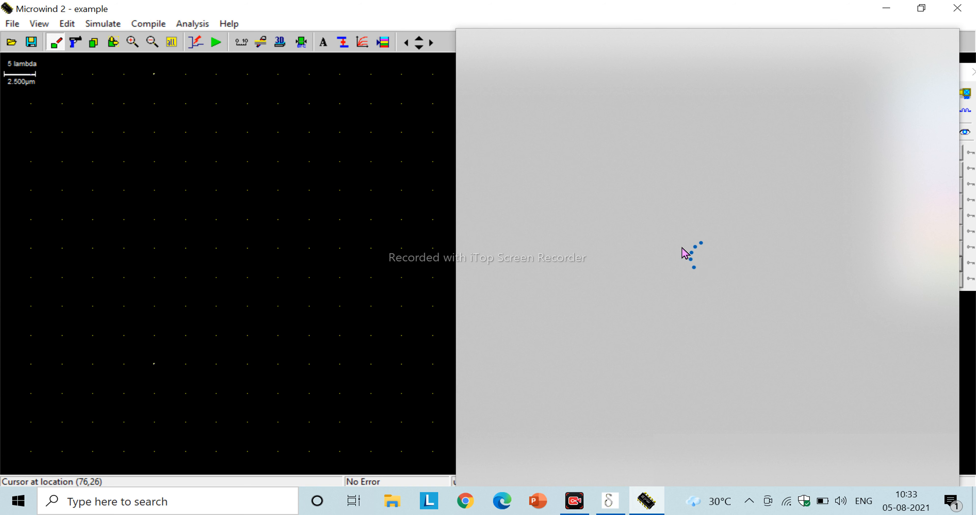
click(707, 504)
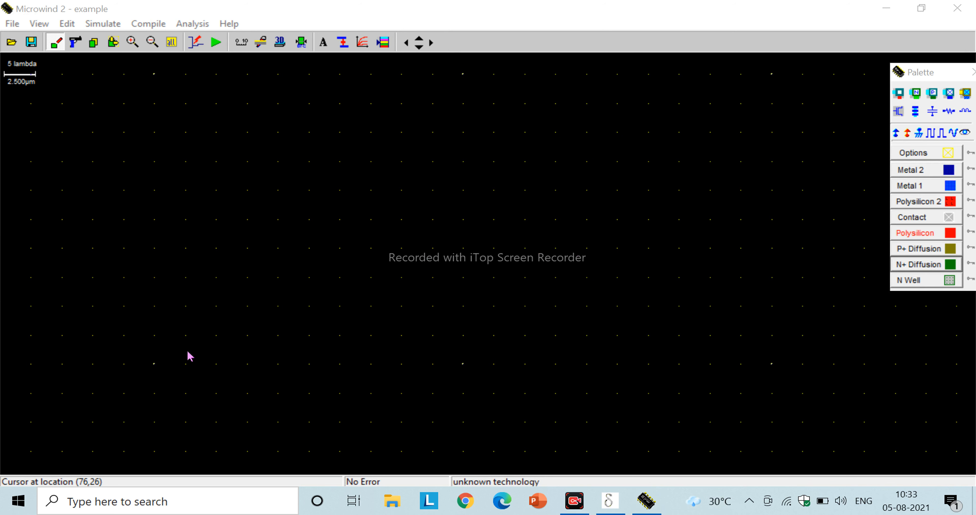
click(12, 25)
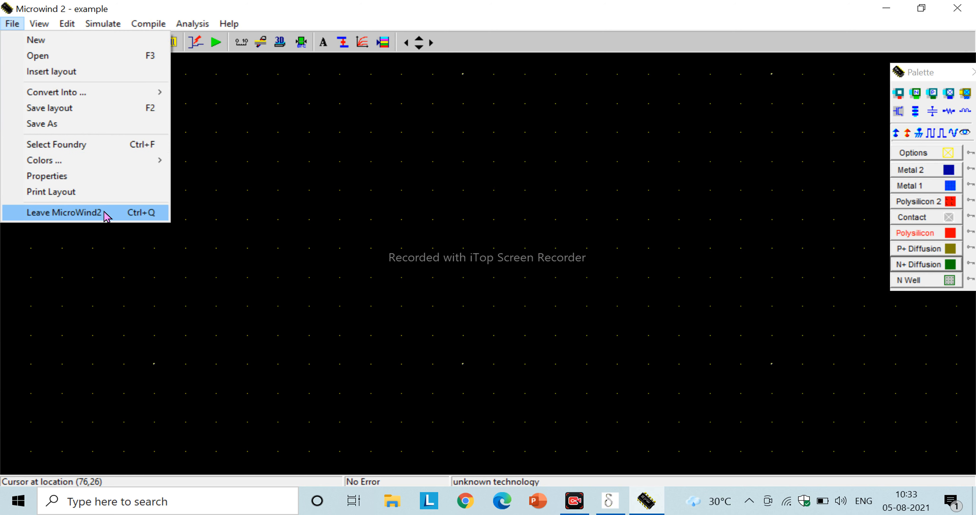
mouse_move(50, 24)
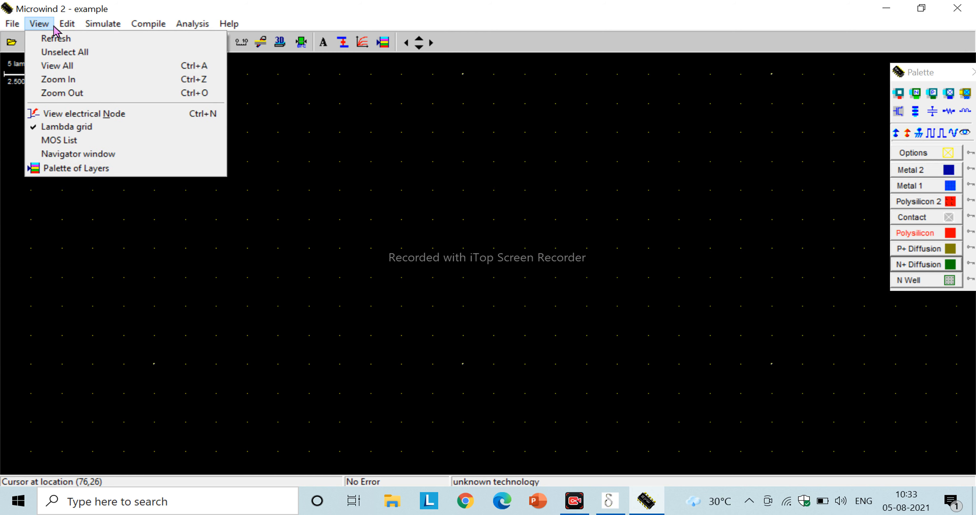
mouse_move(150, 25)
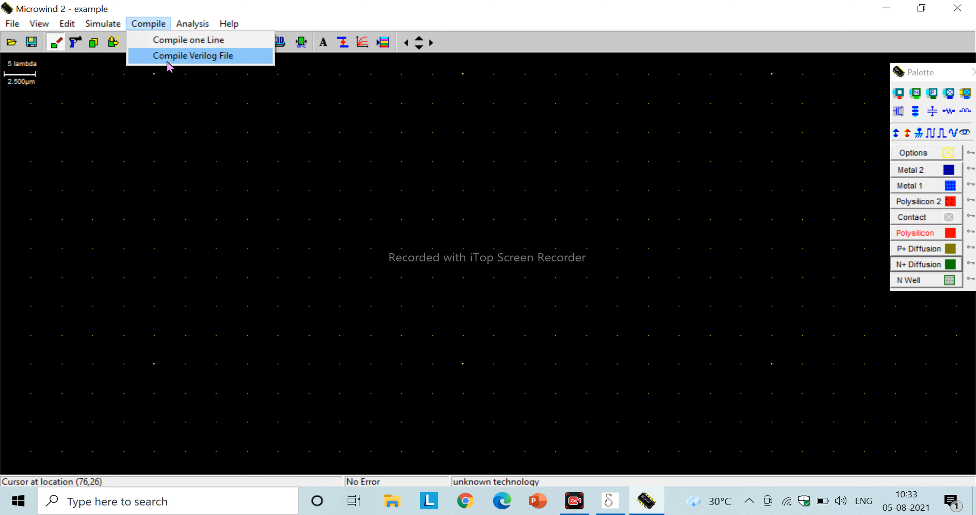
mouse_move(200, 27)
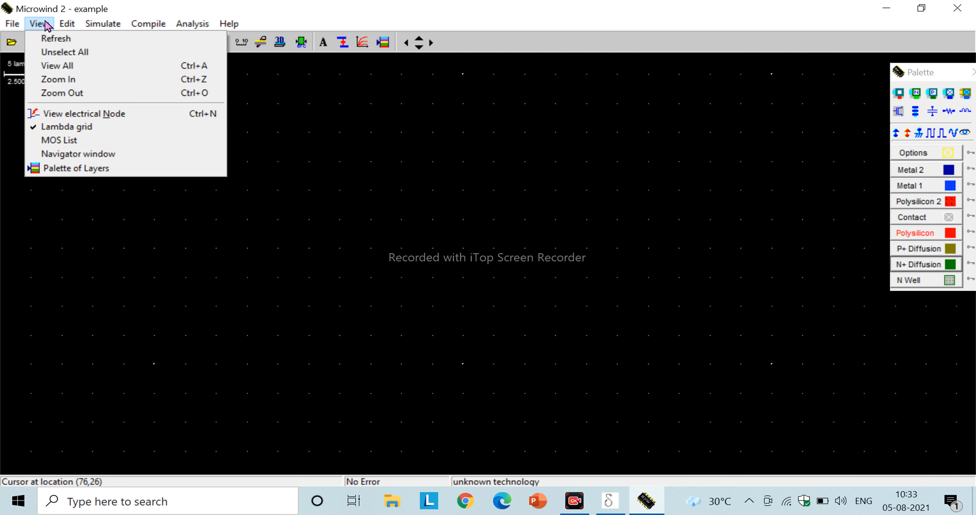
mouse_move(13, 26)
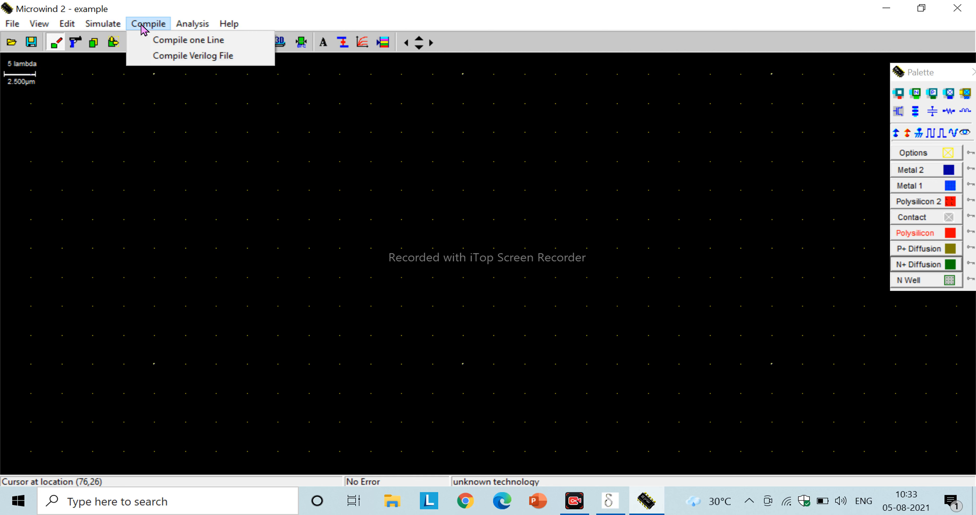
click(175, 61)
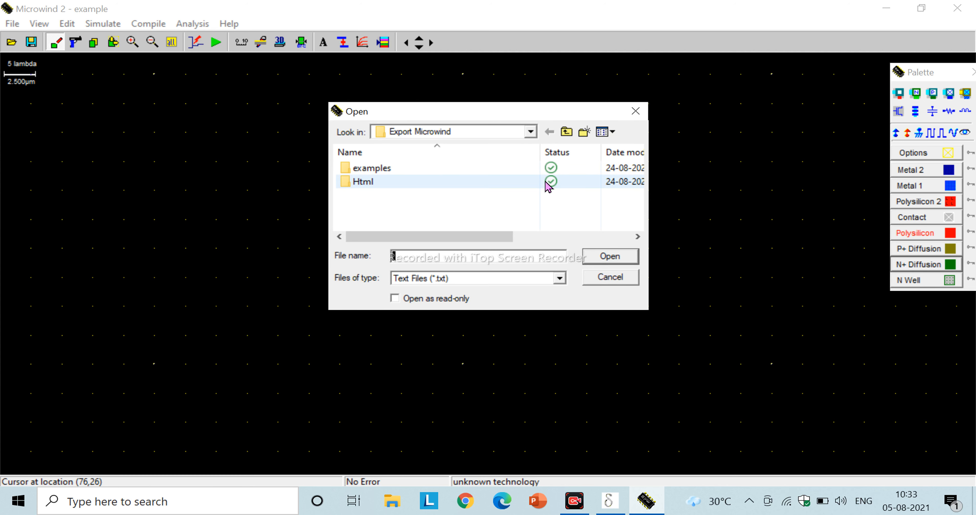
click(532, 132)
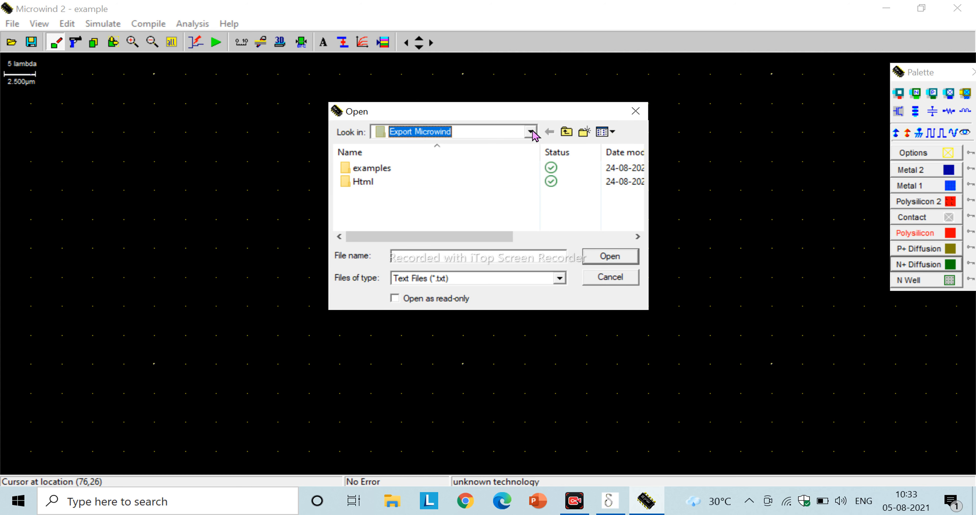
click(532, 132)
click(531, 133)
click(532, 132)
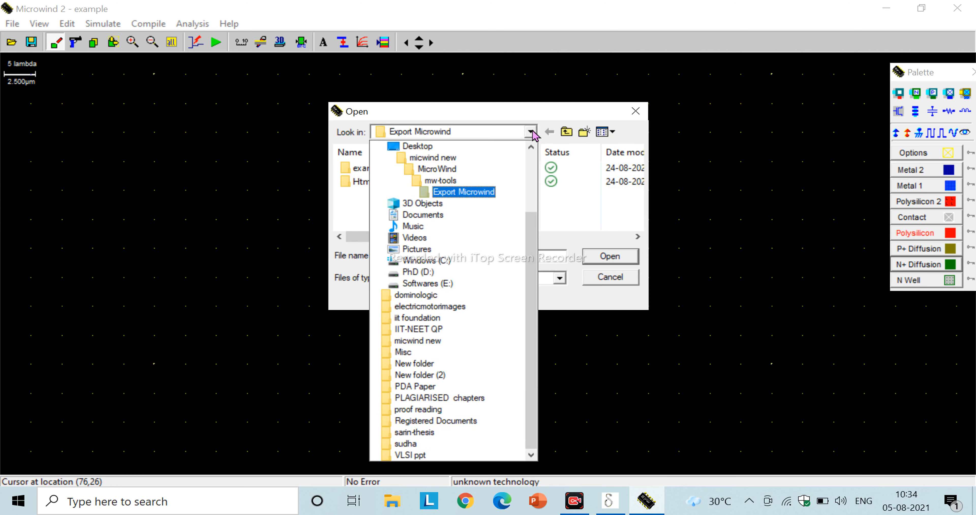
click(423, 151)
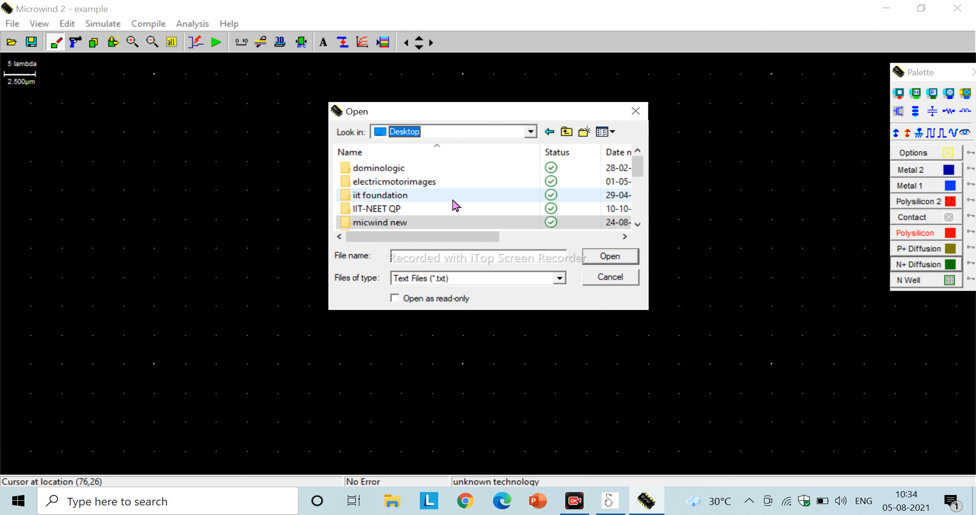
drag(639, 163, 638, 211)
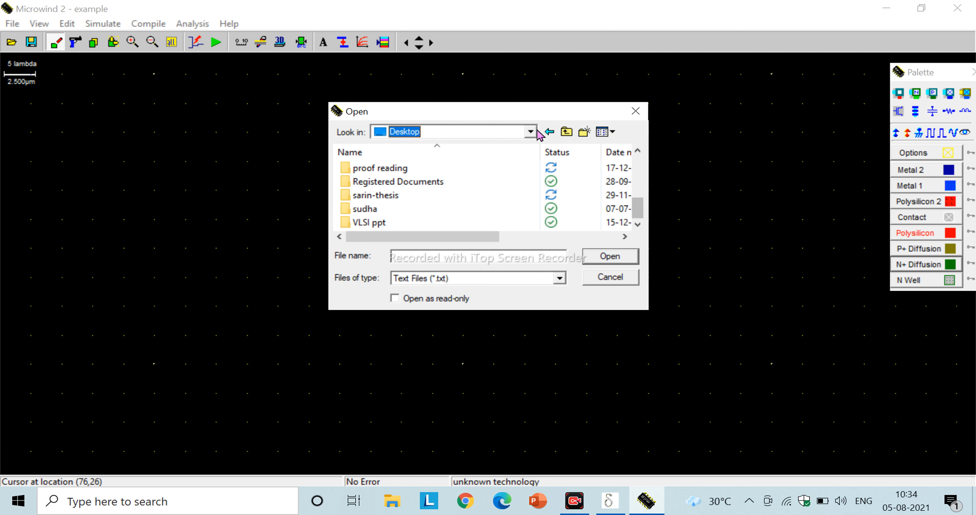
click(635, 111)
- Start compiling a Verilog file and look for the inverter file in the MW31 examples folder
click(152, 25)
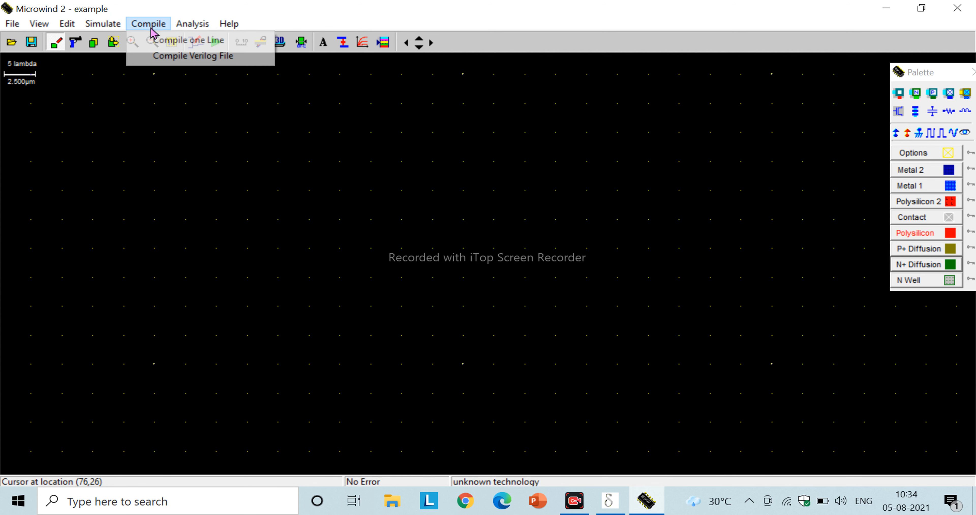
click(169, 57)
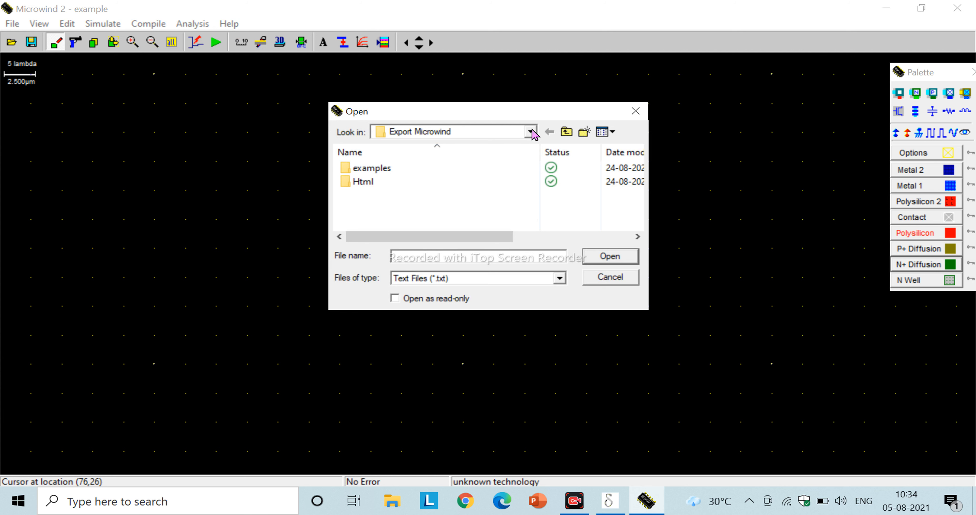
click(567, 132)
click(567, 132)
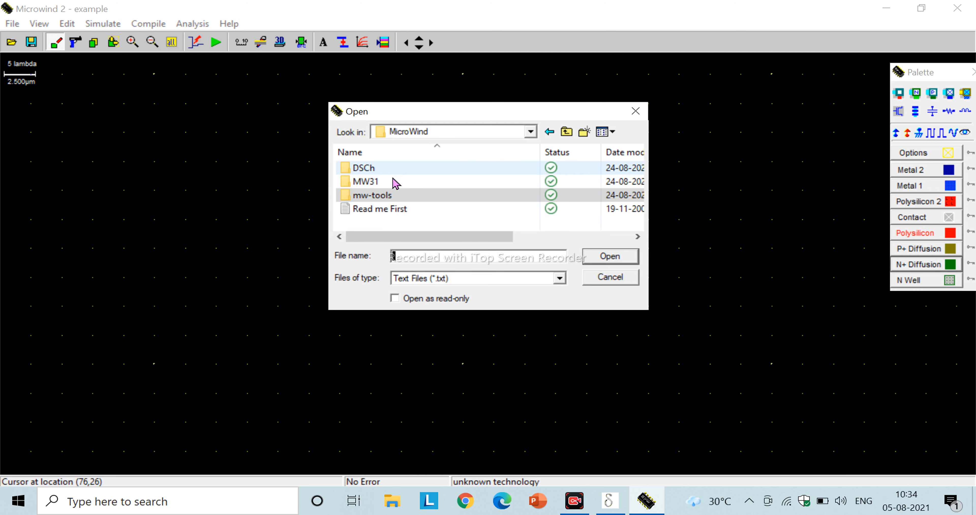
double_click(395, 187)
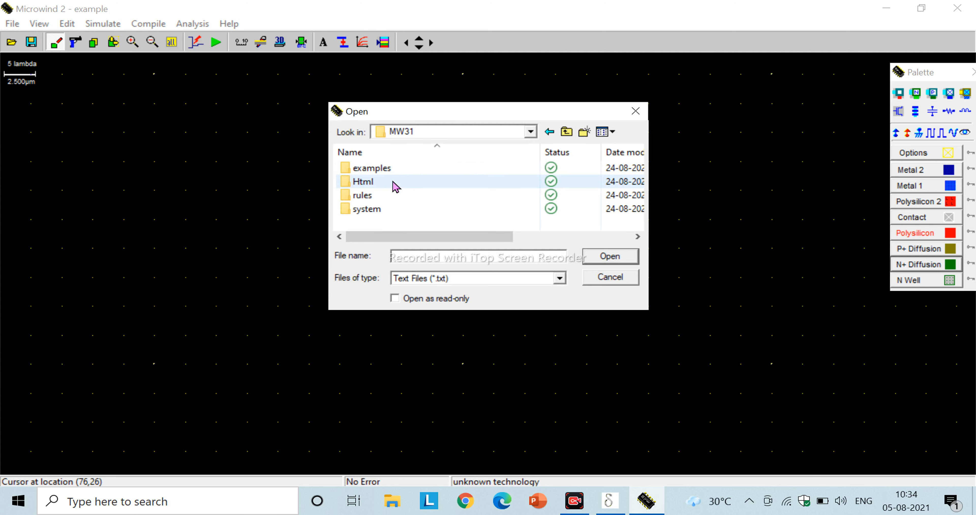
double_click(416, 173)
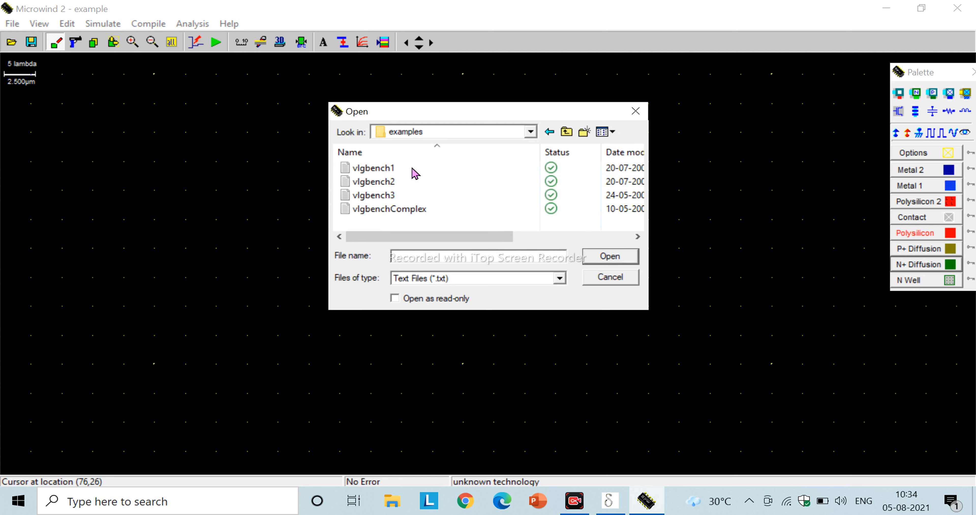
- Look for the inverter's Verilog file in the examples folder of Export Microwind and return to Export Microwind
click(549, 132)
click(549, 132)
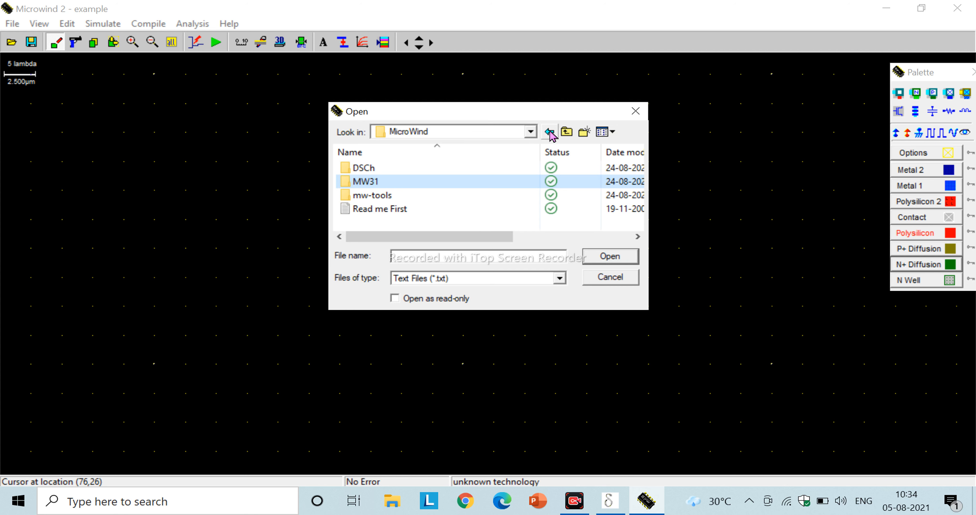
click(549, 133)
click(550, 132)
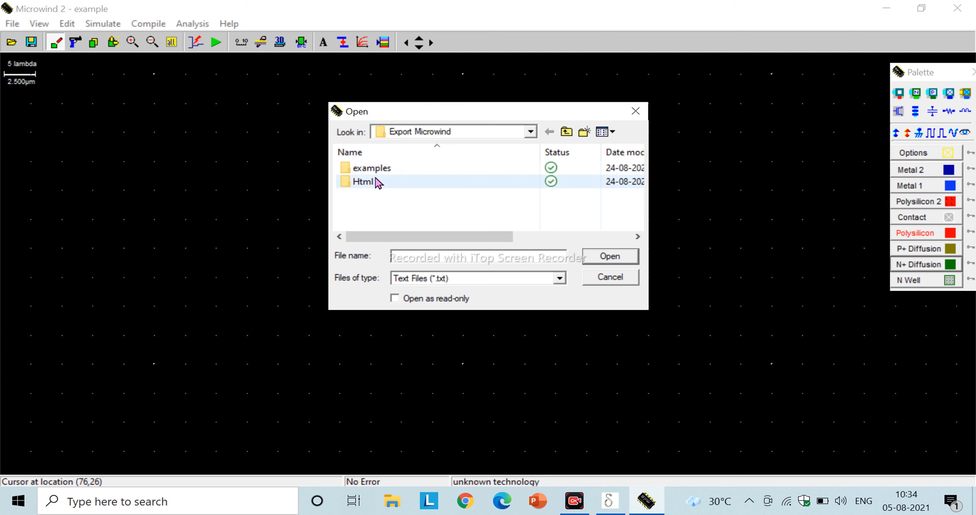
double_click(392, 174)
double_click(375, 171)
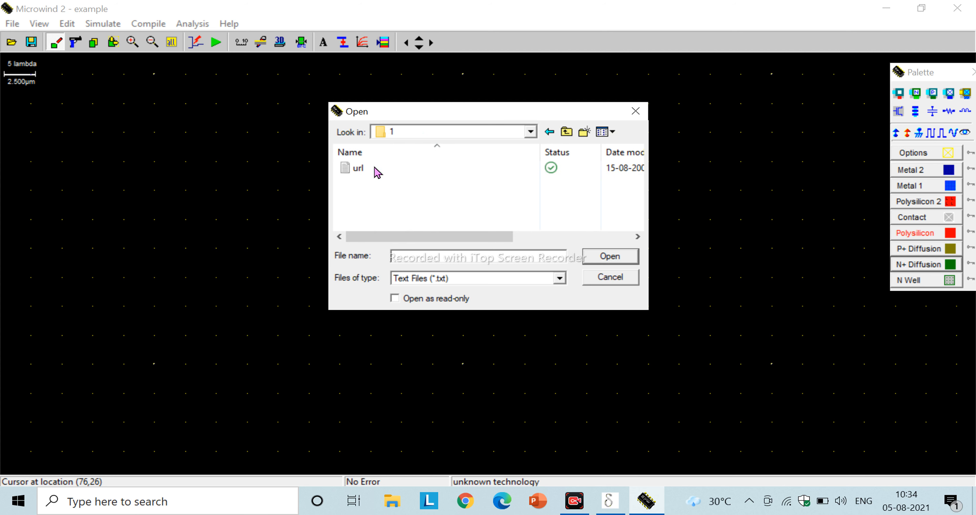
click(550, 132)
click(549, 132)
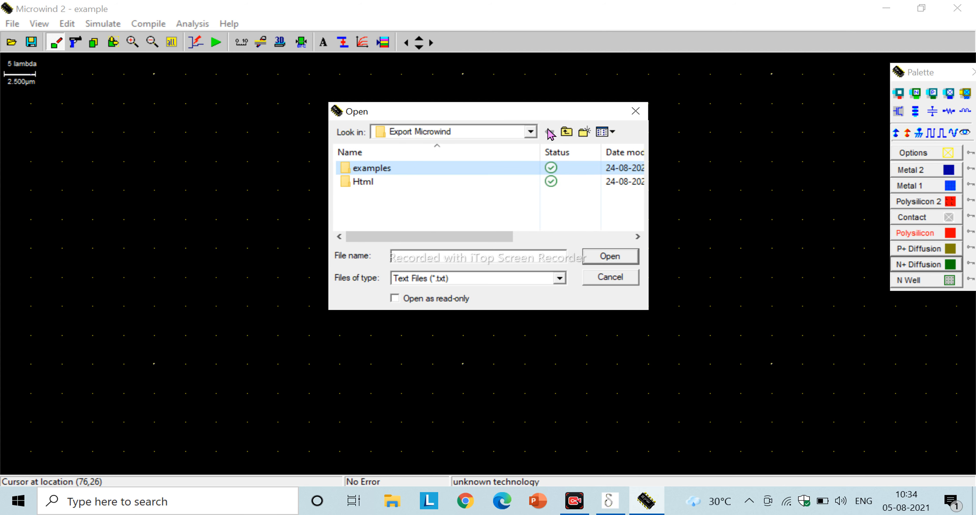
- Load the invCmos Verilog text file from the Export dsch2 folder inside mw-tools
click(567, 133)
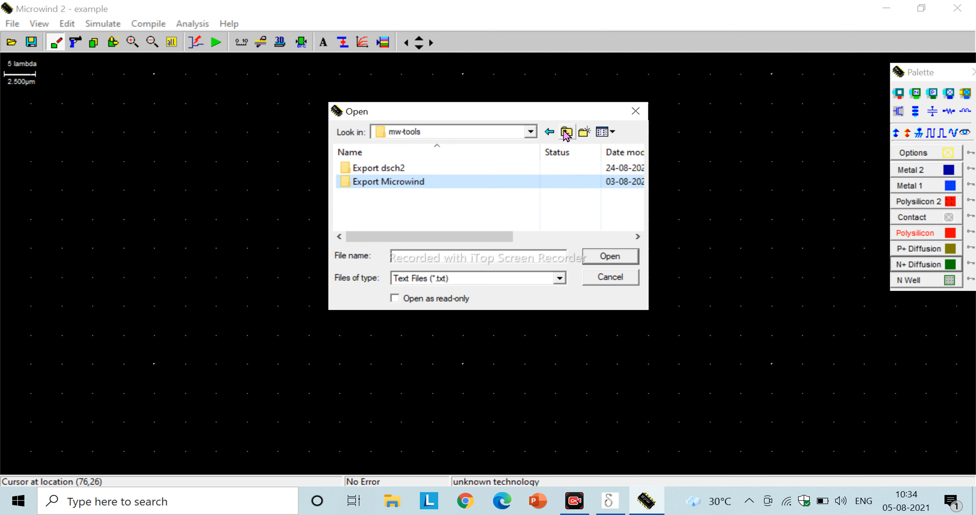
click(416, 173)
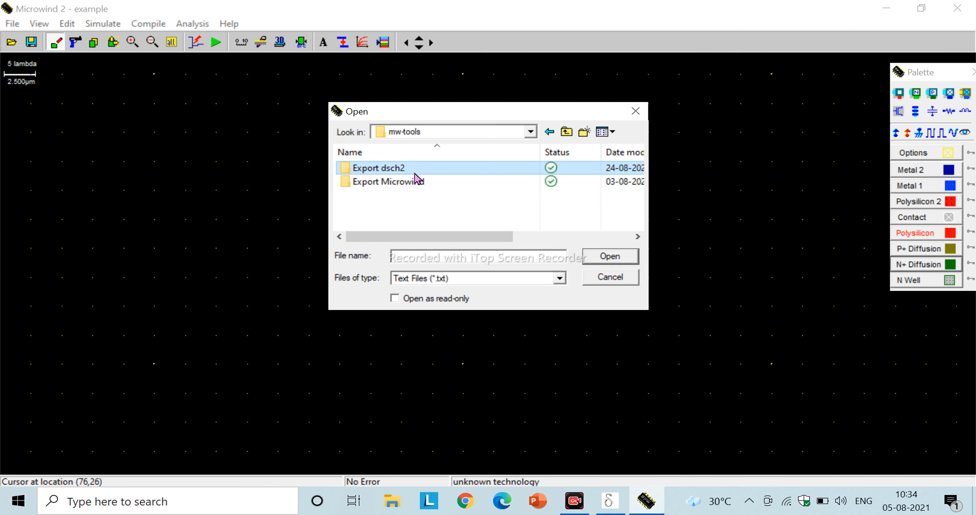
double_click(415, 175)
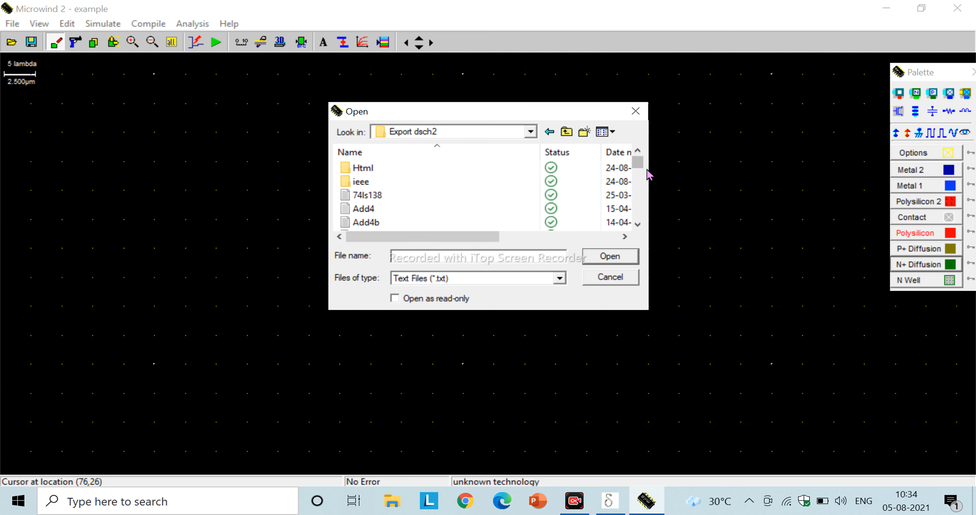
drag(642, 164, 647, 207)
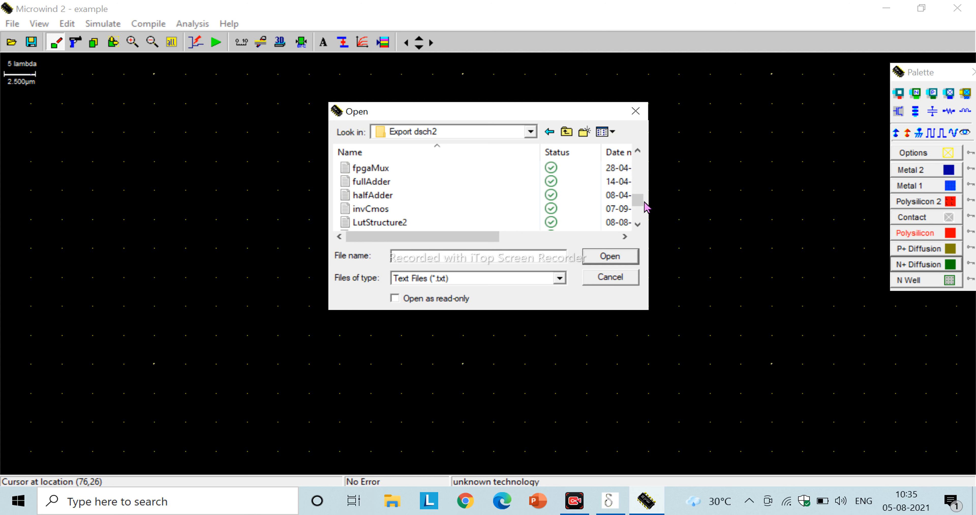
click(414, 213)
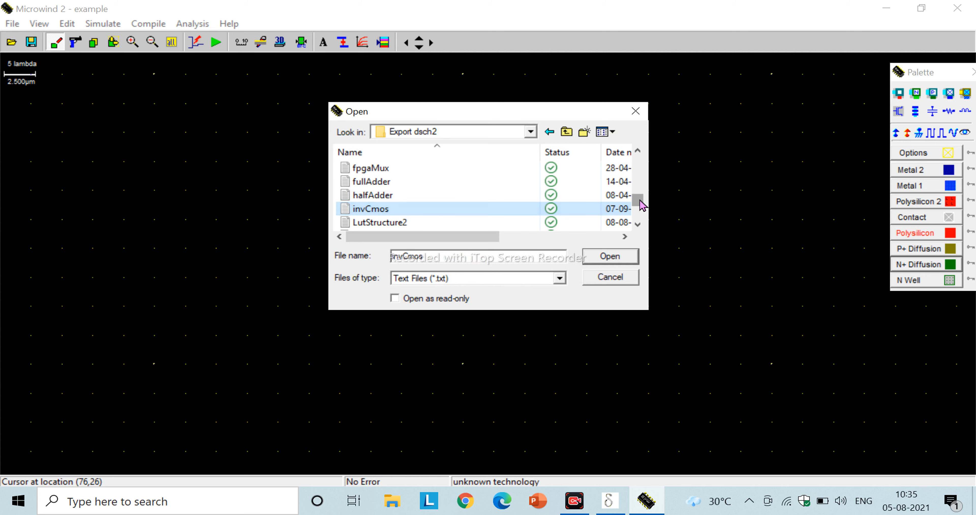
mouse_move(642, 206)
mouse_down()
mouse_move(641, 226)
mouse_move(637, 201)
mouse_up()
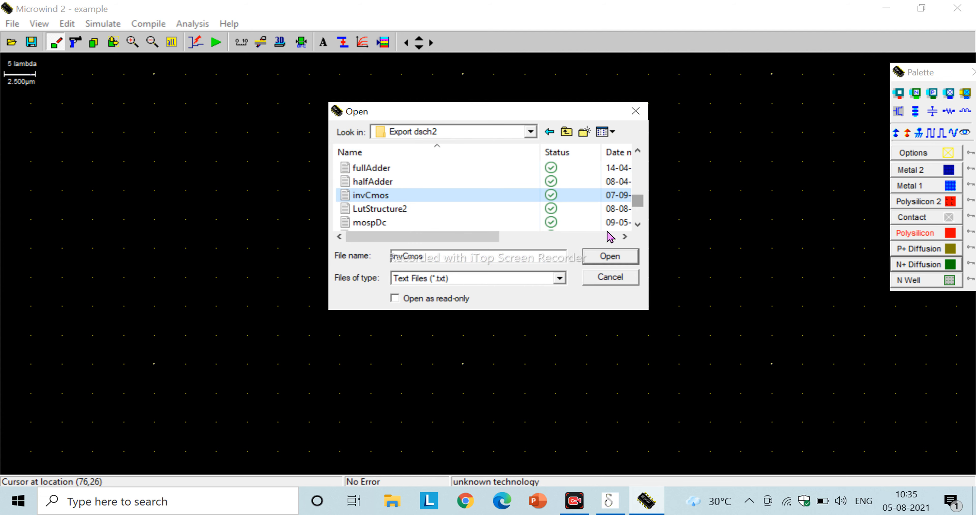
click(606, 257)
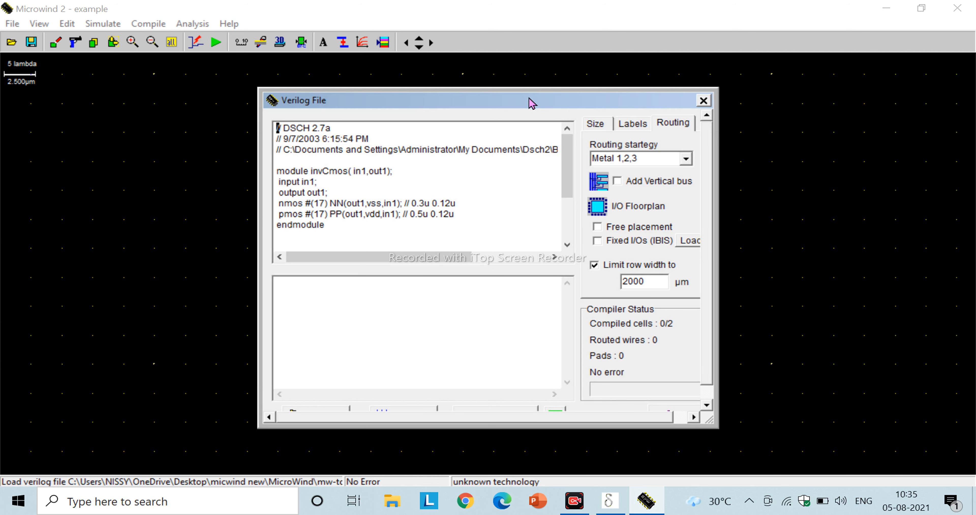
- Move and enlarge the Verilog File window, and highlight the invCmos module code for review
drag(529, 102, 515, 64)
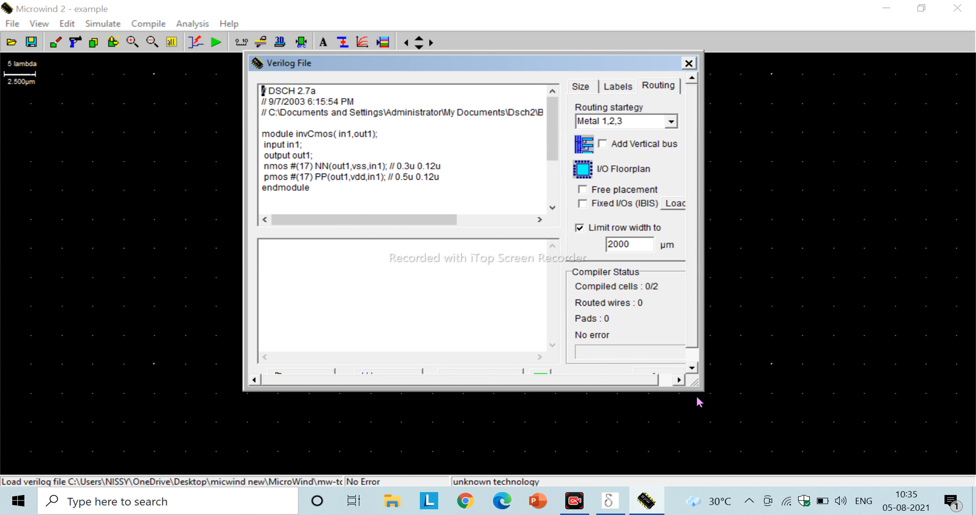
drag(699, 386, 763, 439)
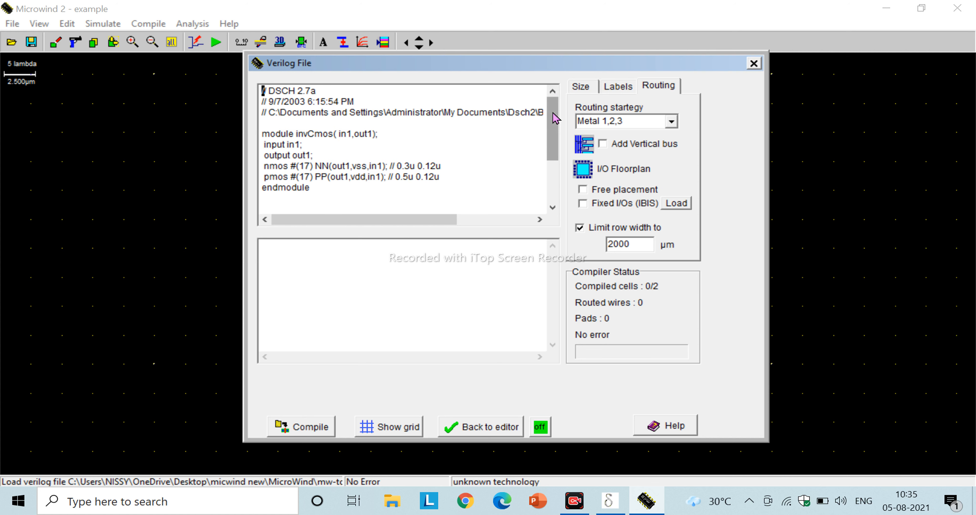
mouse_move(556, 118)
mouse_down()
mouse_move(556, 129)
mouse_move(556, 118)
mouse_up()
drag(262, 137, 448, 188)
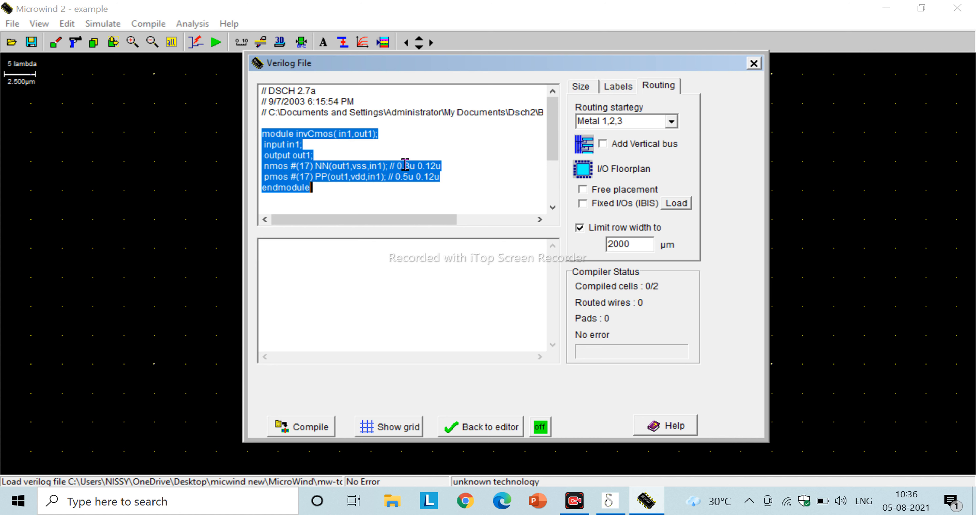
- Compile the invCmos Verilog code into a layout, return to the editor and save the layout
click(309, 432)
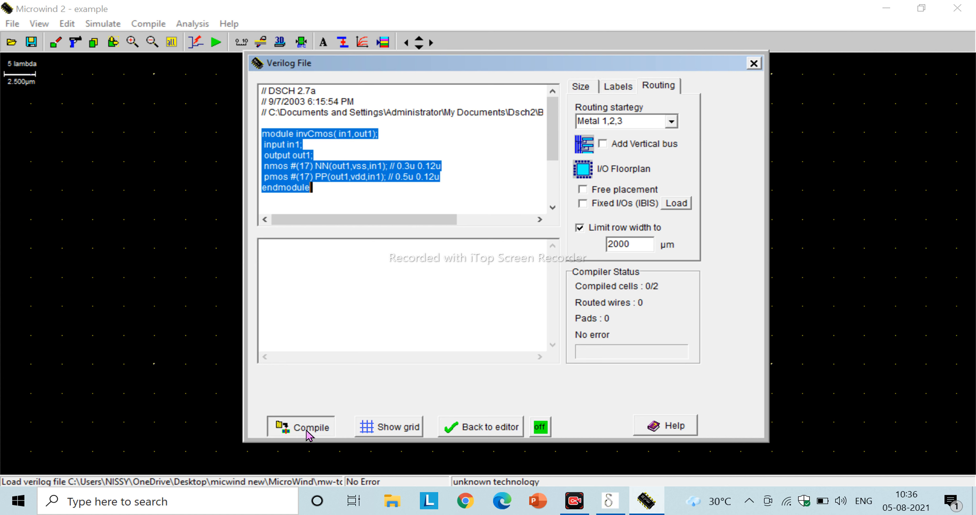
click(471, 432)
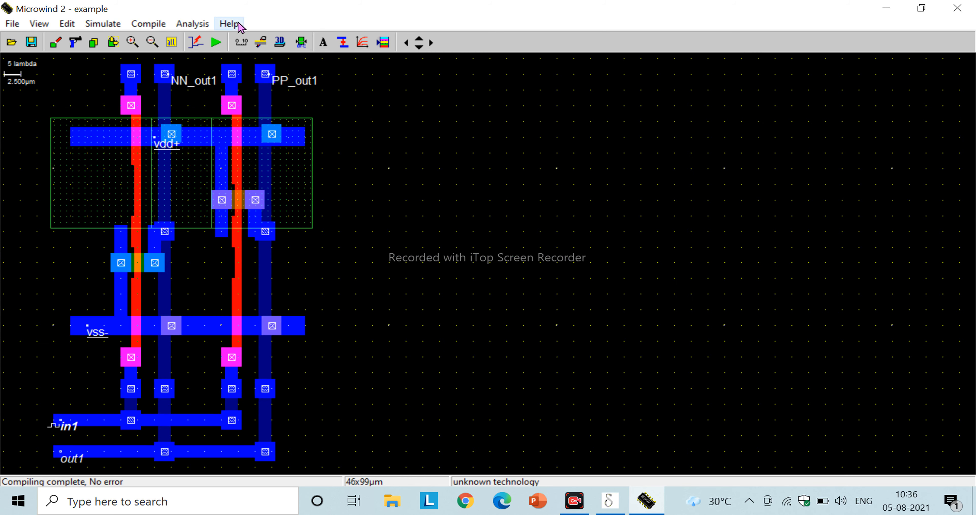
click(173, 42)
click(31, 43)
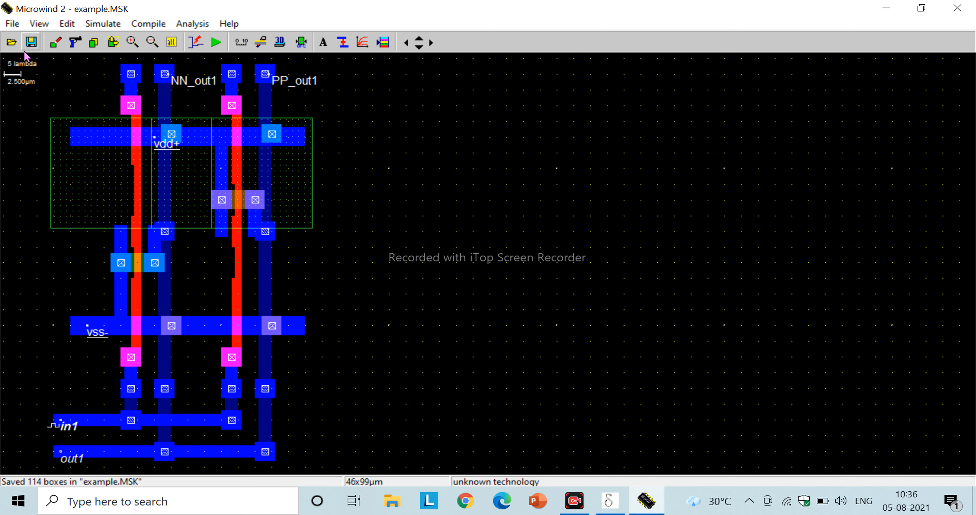
- Run the analog simulation of the inverter layout, restart it to examine the in1 and out1 waveforms, and close it
click(218, 49)
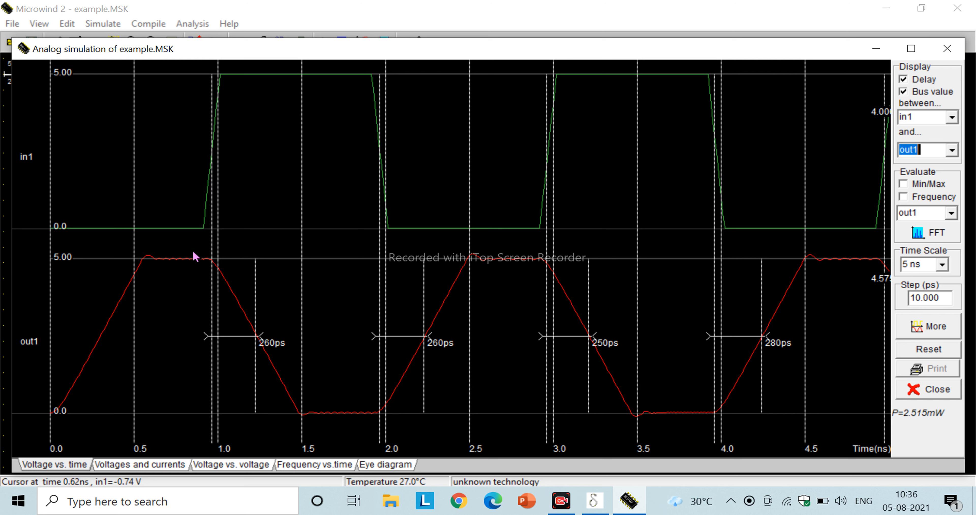
click(948, 50)
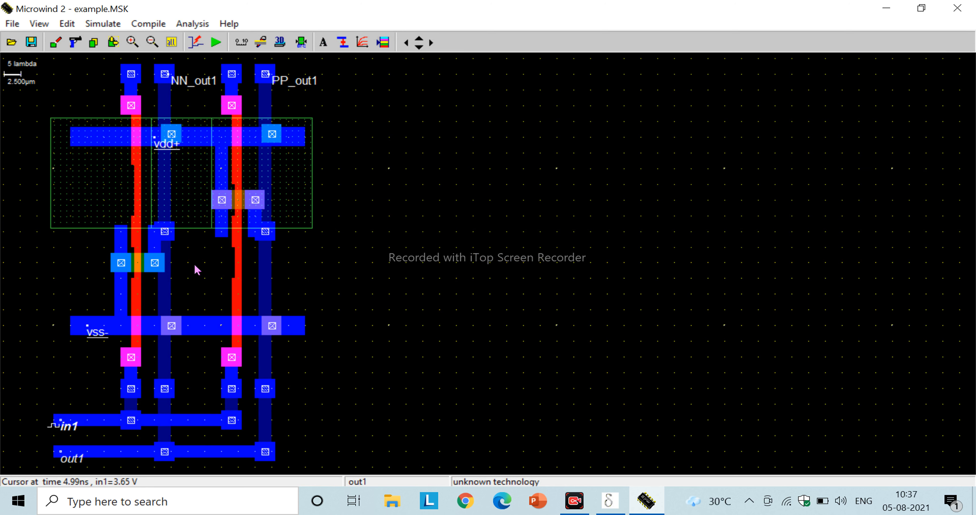
click(215, 42)
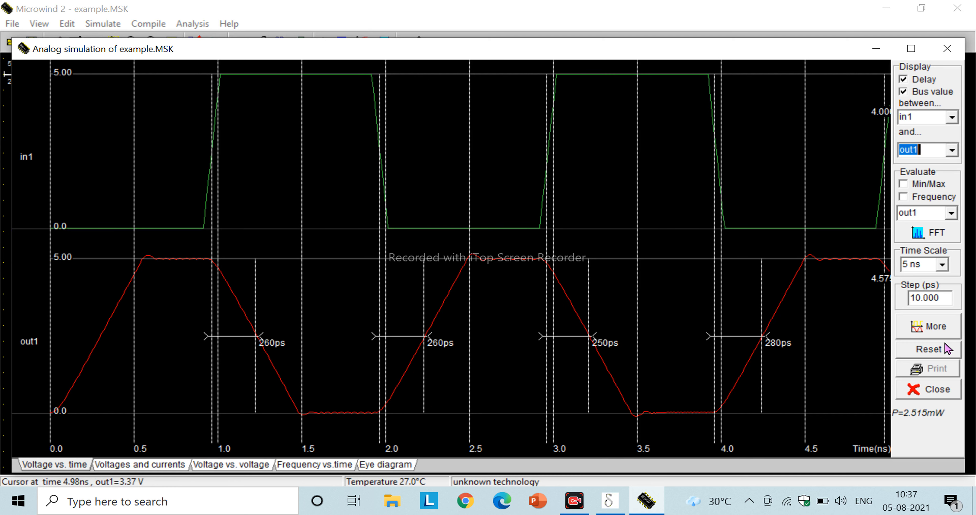
click(942, 352)
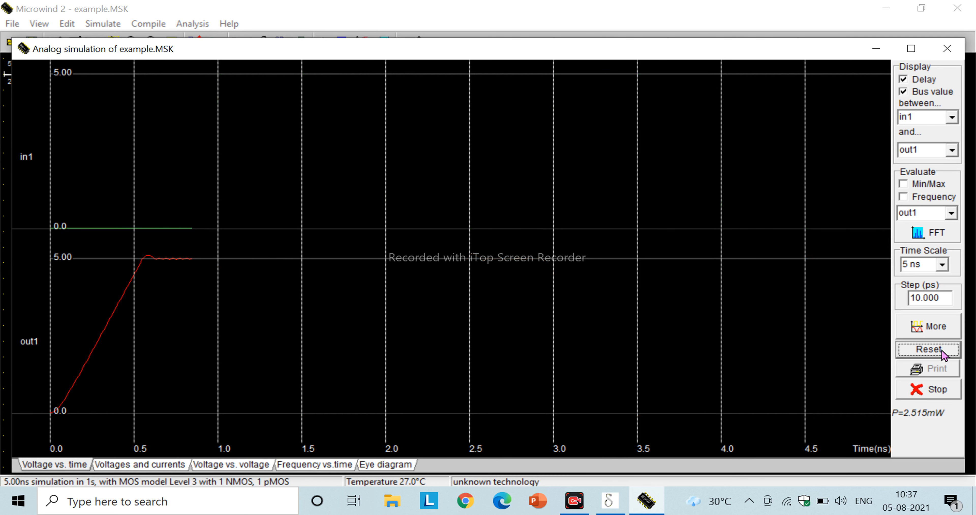
click(942, 351)
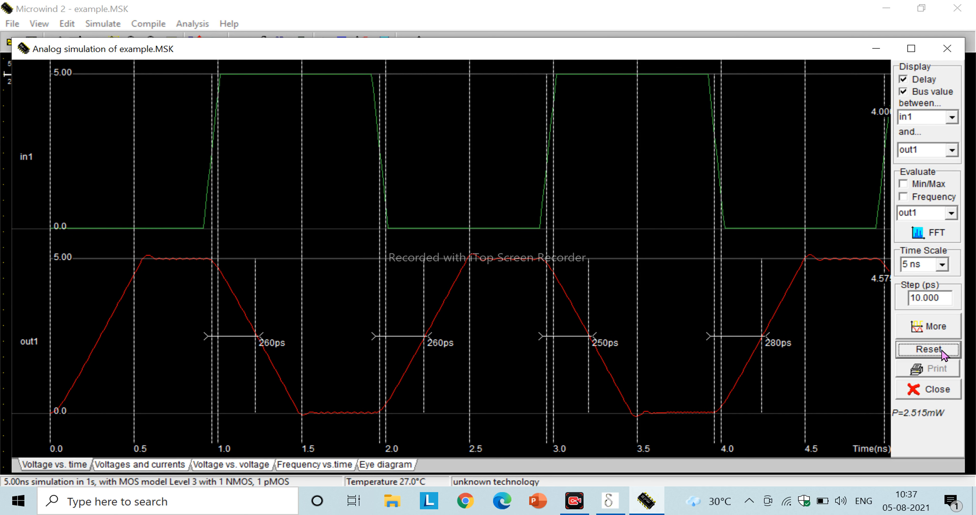
click(927, 354)
click(923, 356)
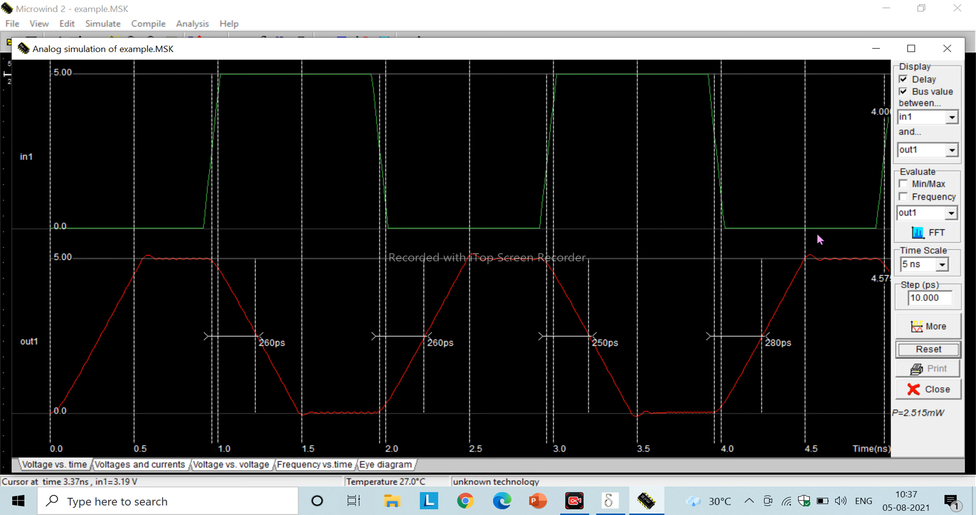
click(943, 53)
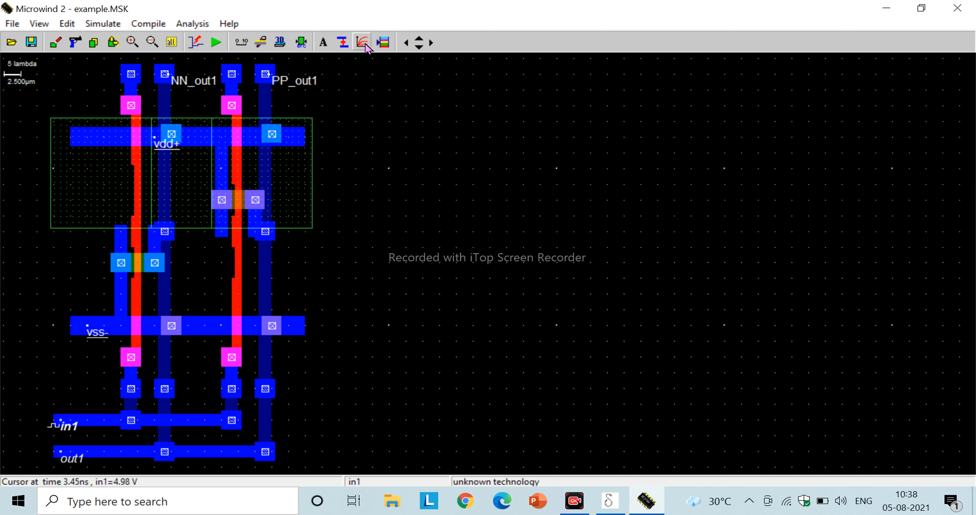
- Display the layout palette beside the compiled inverter
click(383, 44)
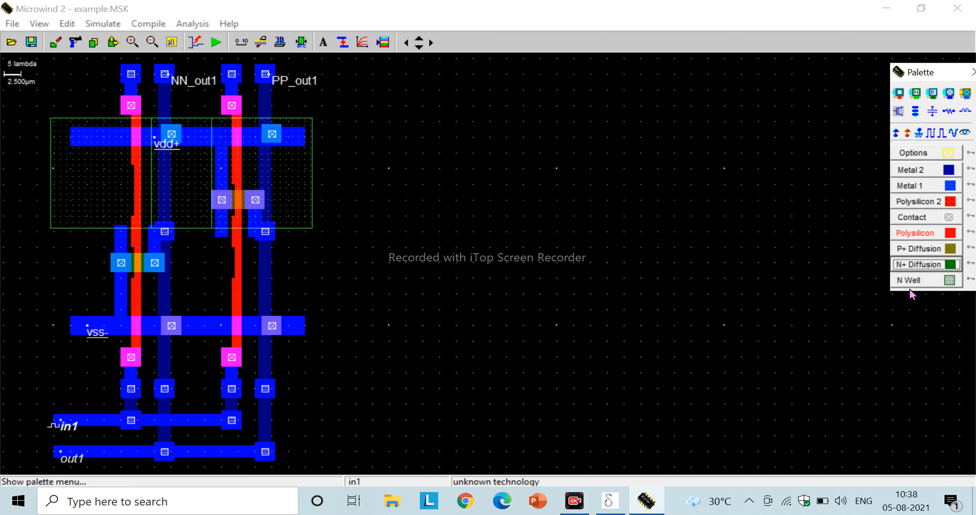
click(966, 93)
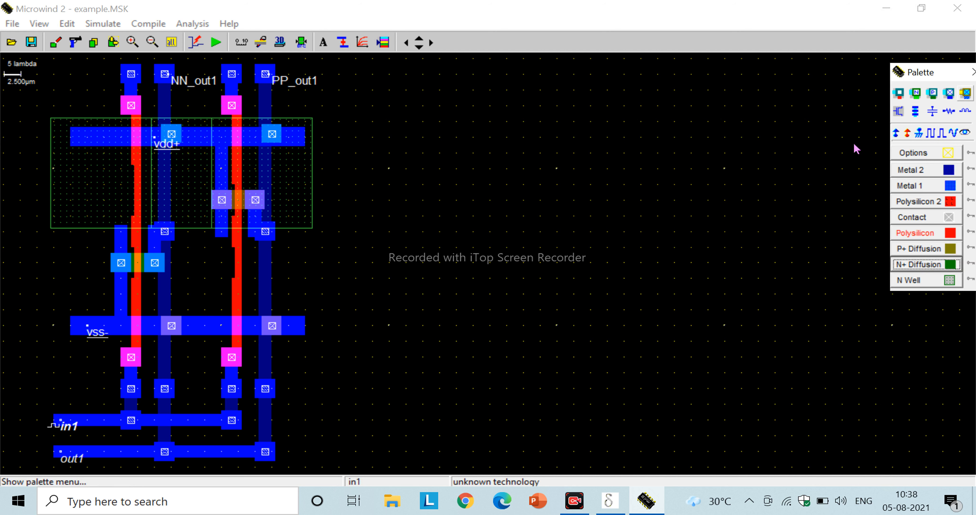